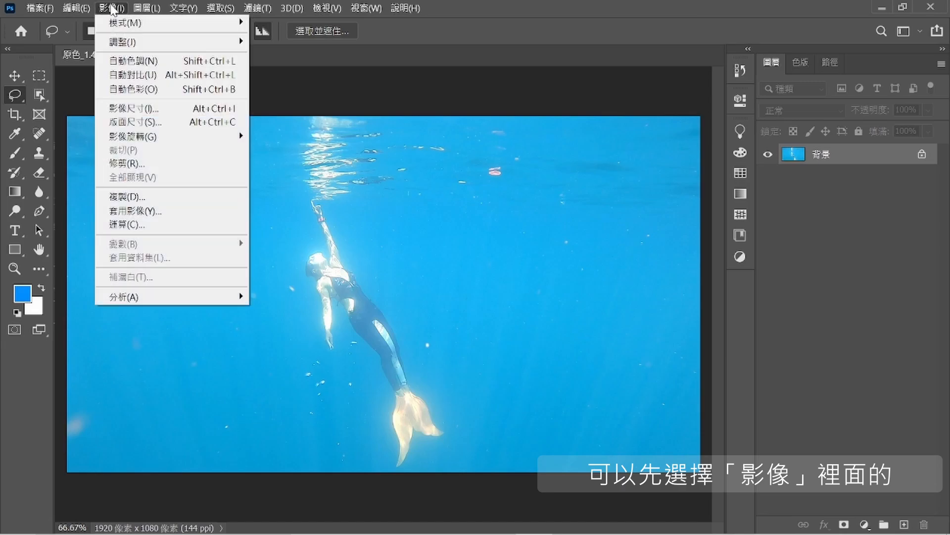
Apply Auto Tone to the photo and add a Color Balance adjustment layer above the background.
left_click(134, 61)
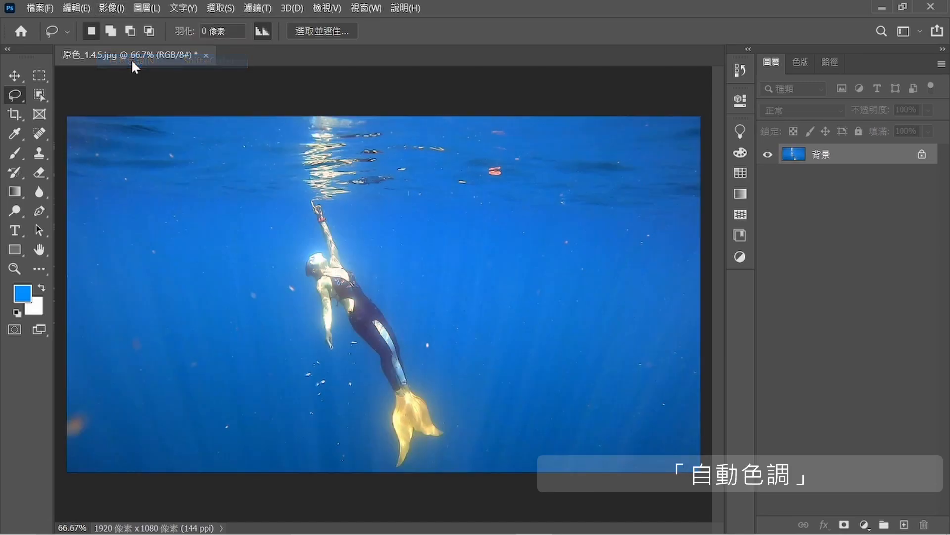
left_click(738, 159)
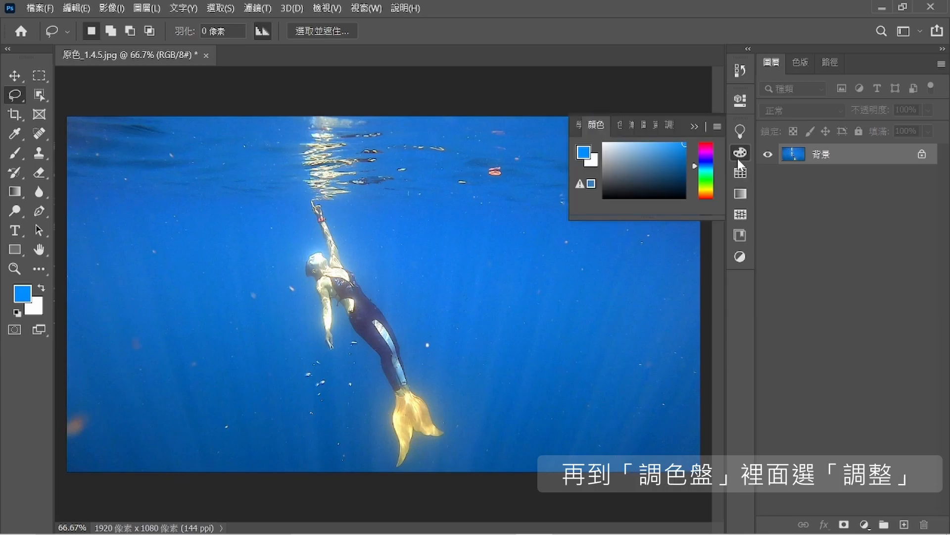
left_click(668, 127)
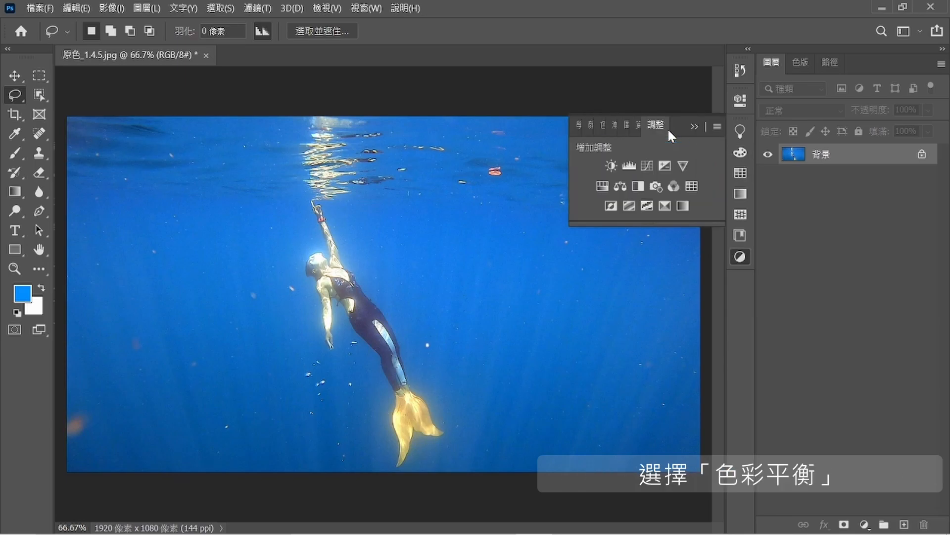
left_click(622, 183)
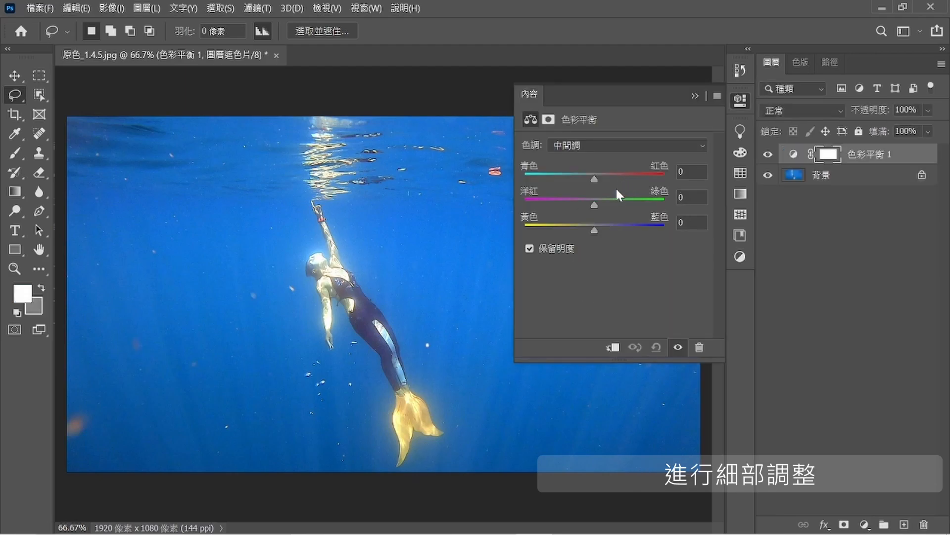
Set the Color Balance midtones to Cyan-Red +8, Magenta-Green -16 and Yellow-Blue +29, and compare the image before and after.
left_click_drag(593, 227, 583, 201)
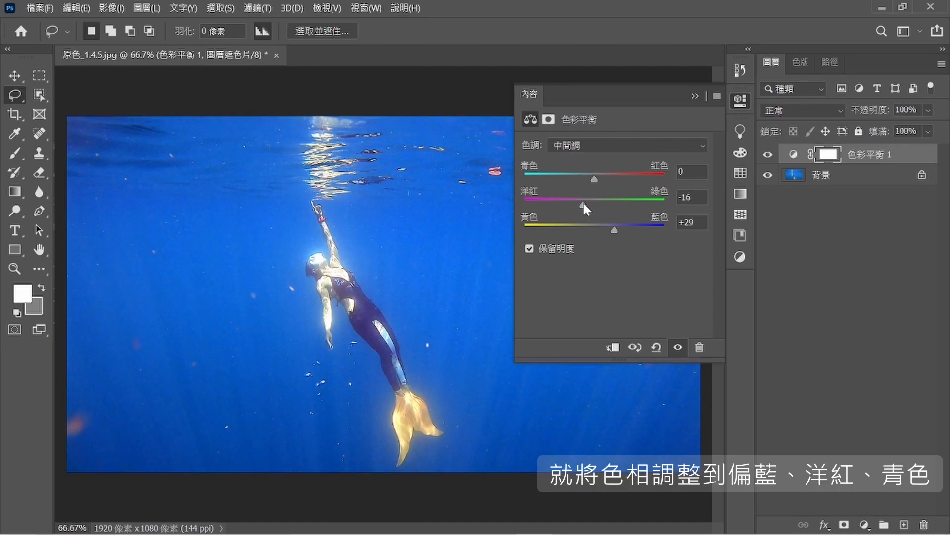
mouse_move(592, 176)
left_mouse_down()
mouse_move(575, 178)
mouse_move(608, 180)
mouse_move(599, 180)
left_mouse_up()
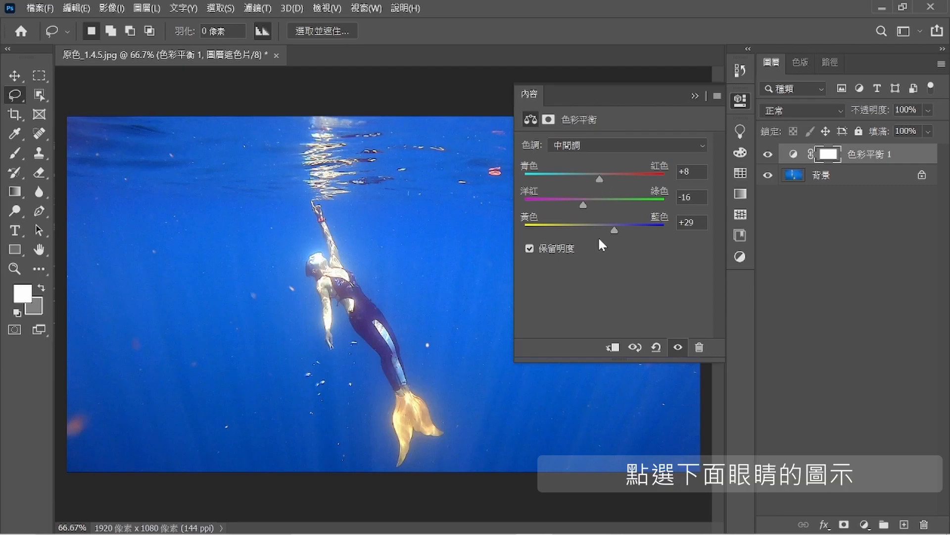
left_click(635, 350)
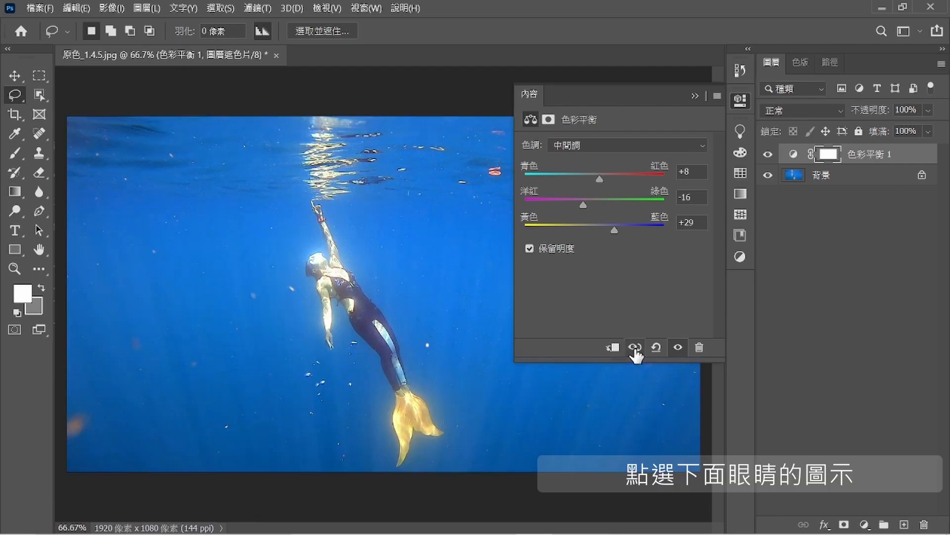
left_click(635, 349)
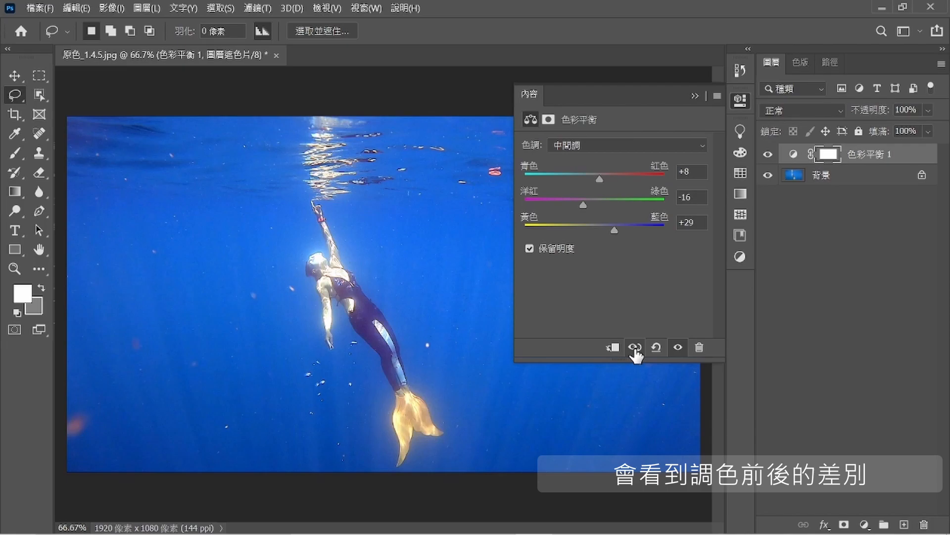
left_click(635, 349)
left_click(635, 349)
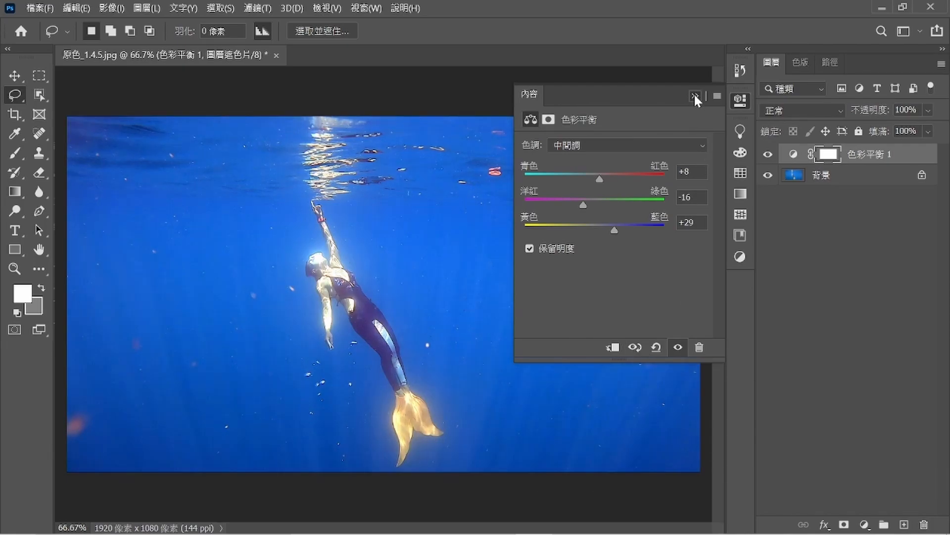
left_click(694, 94)
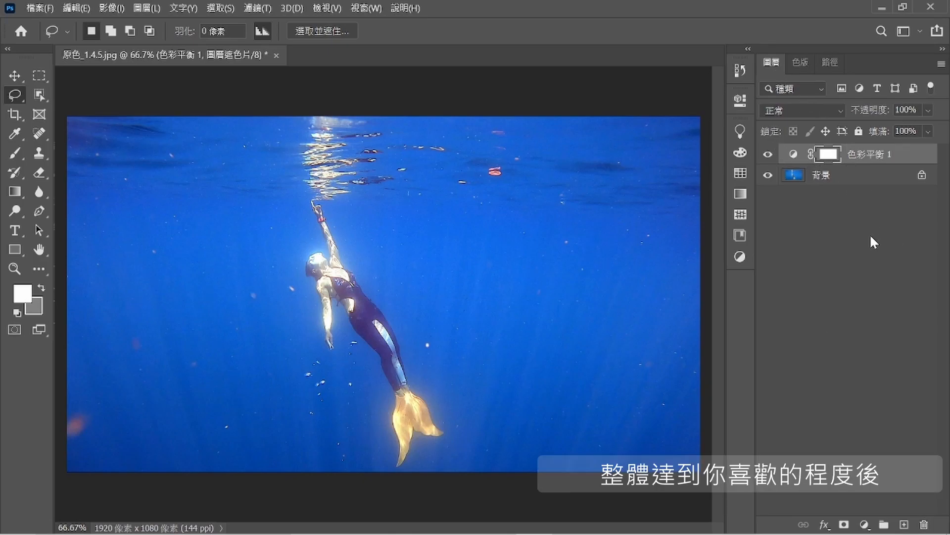
Save the edited photo as a separate JPEG named TEST 1 at quality 10.
left_click(46, 8)
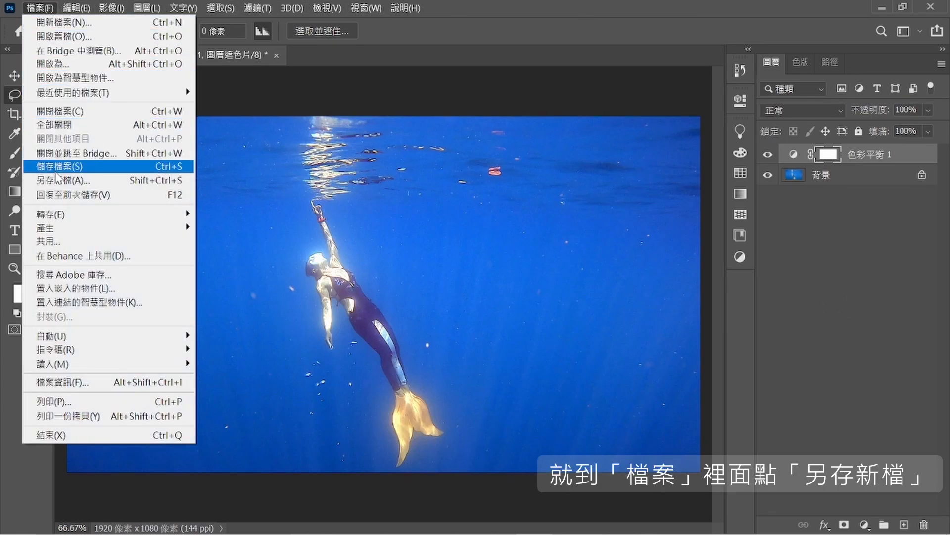
left_click(59, 181)
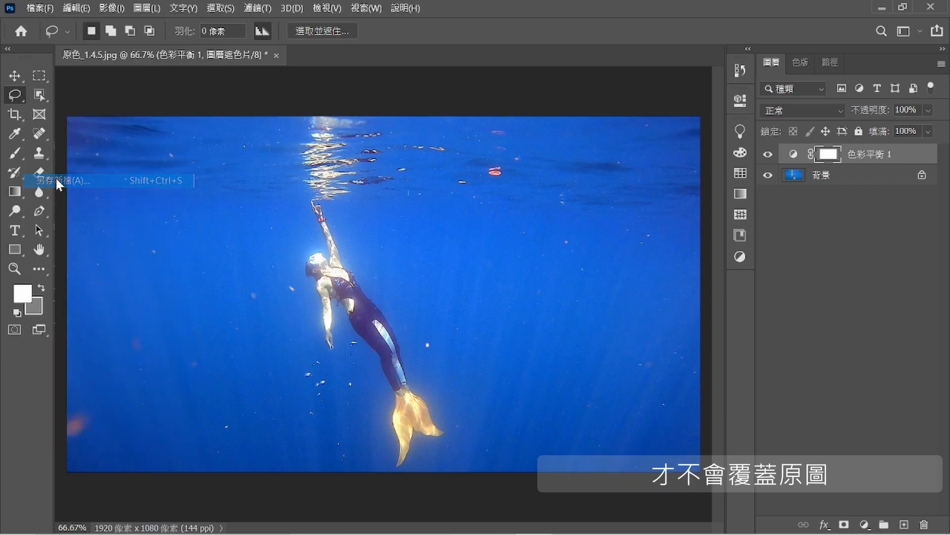
left_click(551, 300)
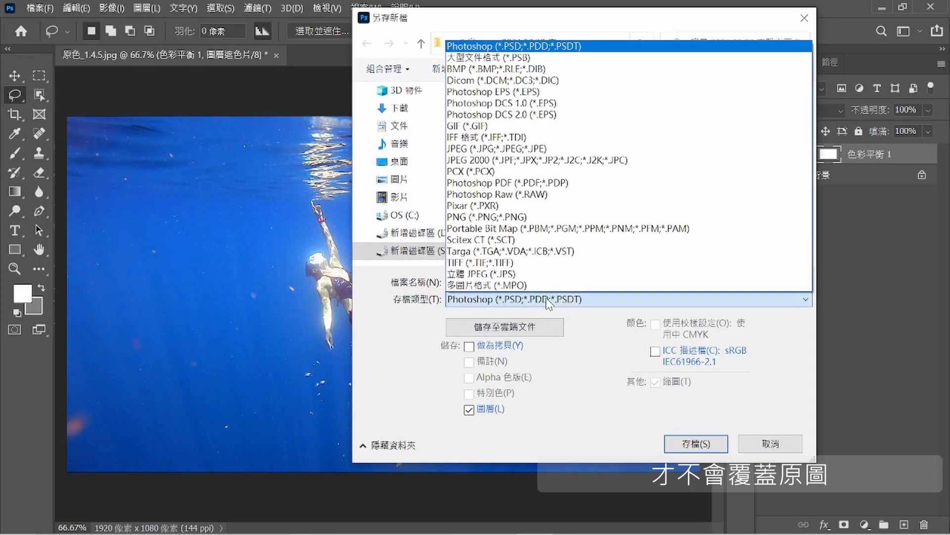
left_click(478, 149)
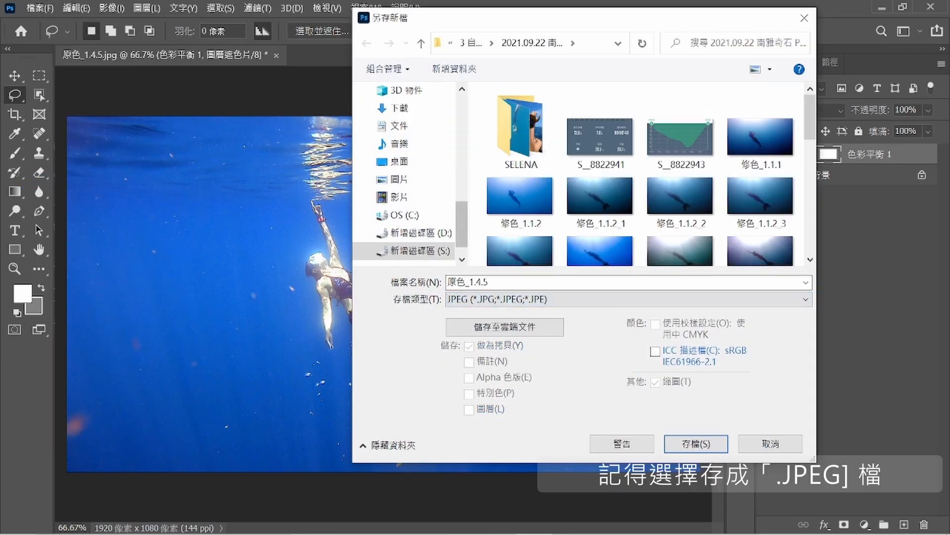
type("TEST 1")
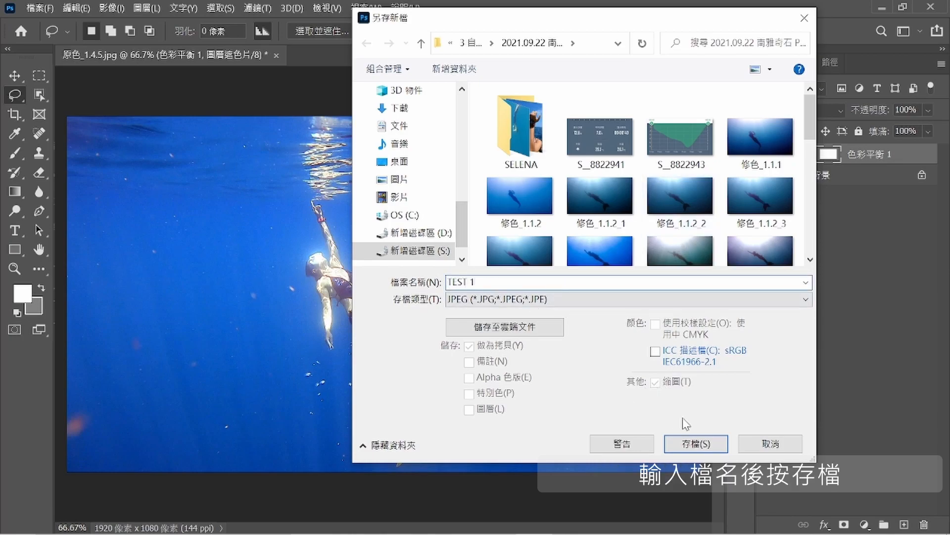
left_click(705, 445)
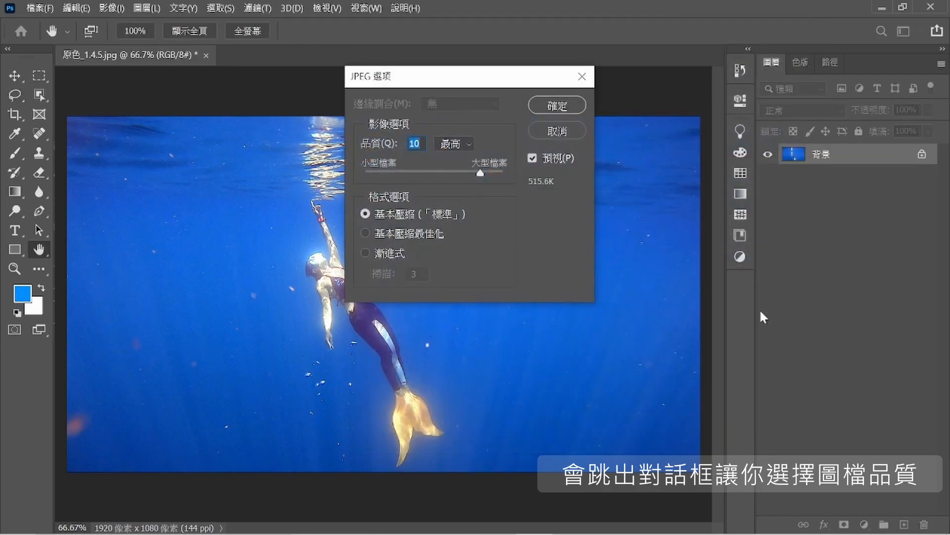
left_click(556, 106)
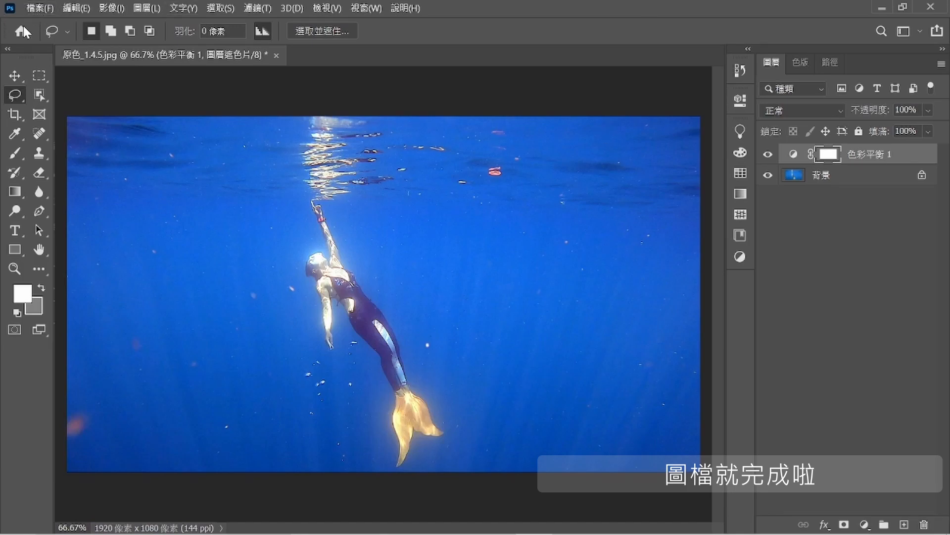
Open the photo 原色_1.1.5.jpg from the recent files.
left_click(22, 29)
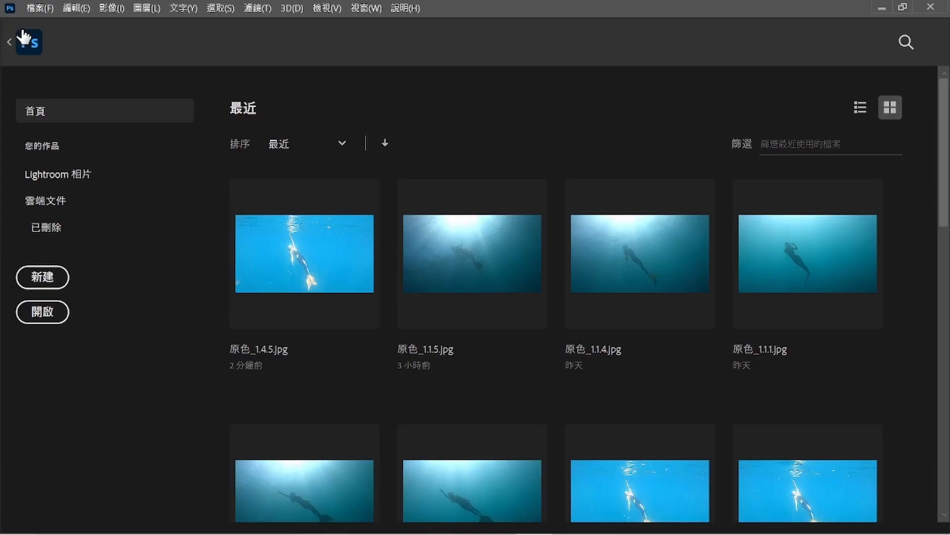
left_click(469, 255)
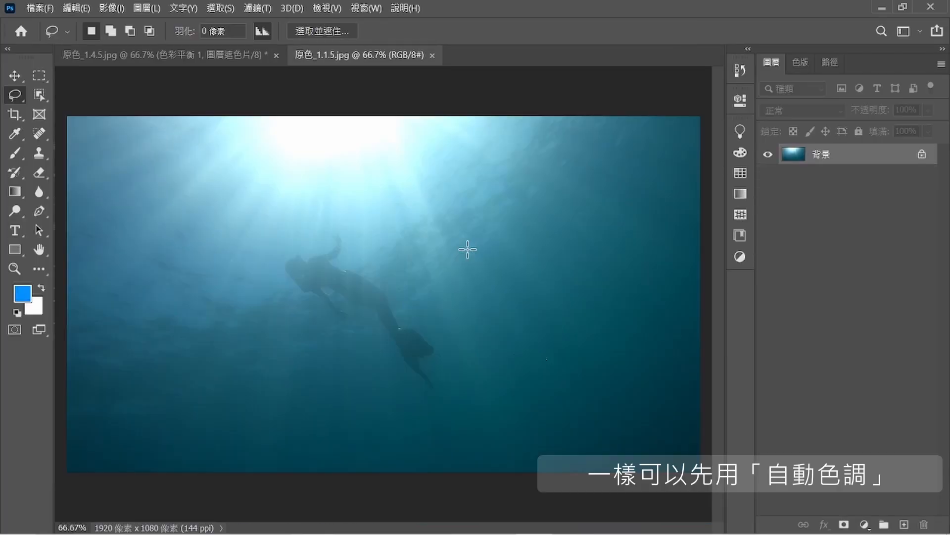
Try Auto Tone on the newly opened photo and undo it.
left_click(112, 8)
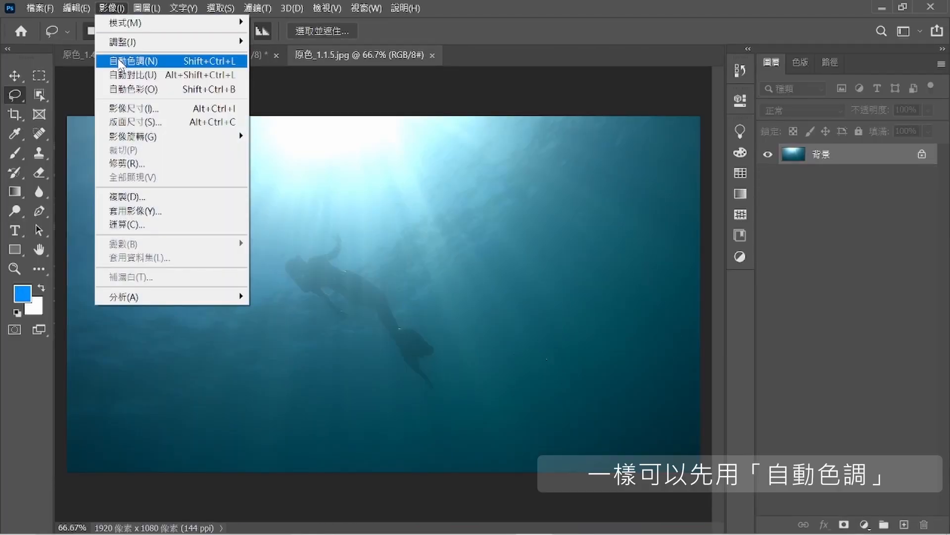
left_click(117, 60)
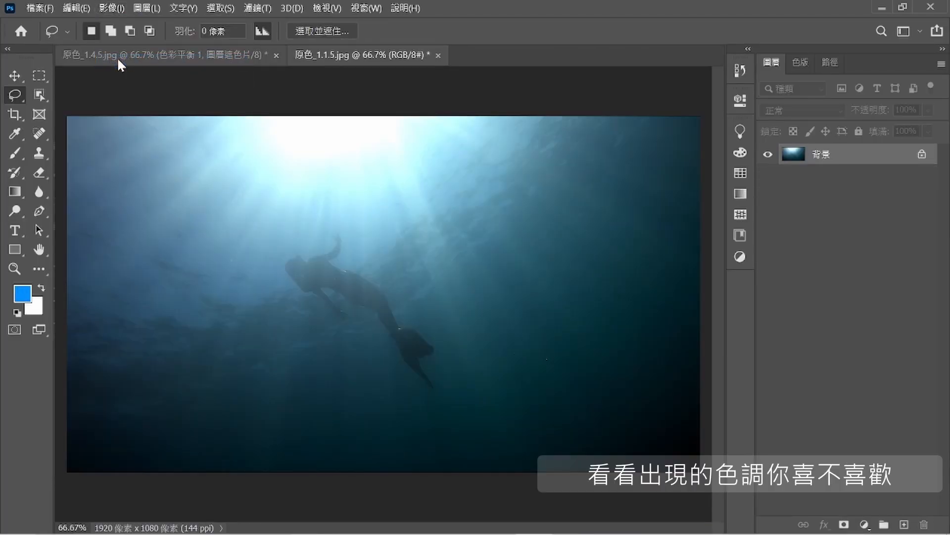
left_click(73, 7)
left_click(113, 17)
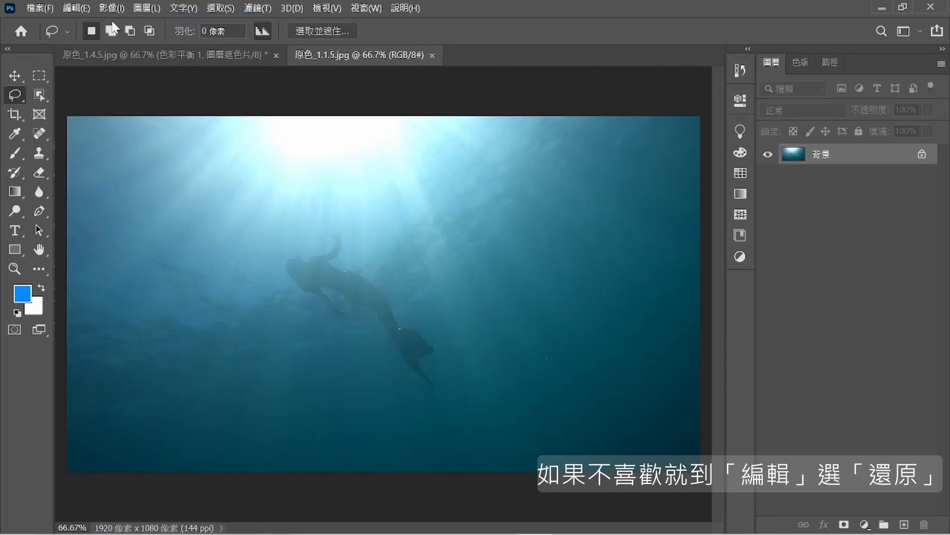
In the Camera Raw filter, set the temperature to -52 and the tint to -8, and compare with the original image.
left_click(248, 8)
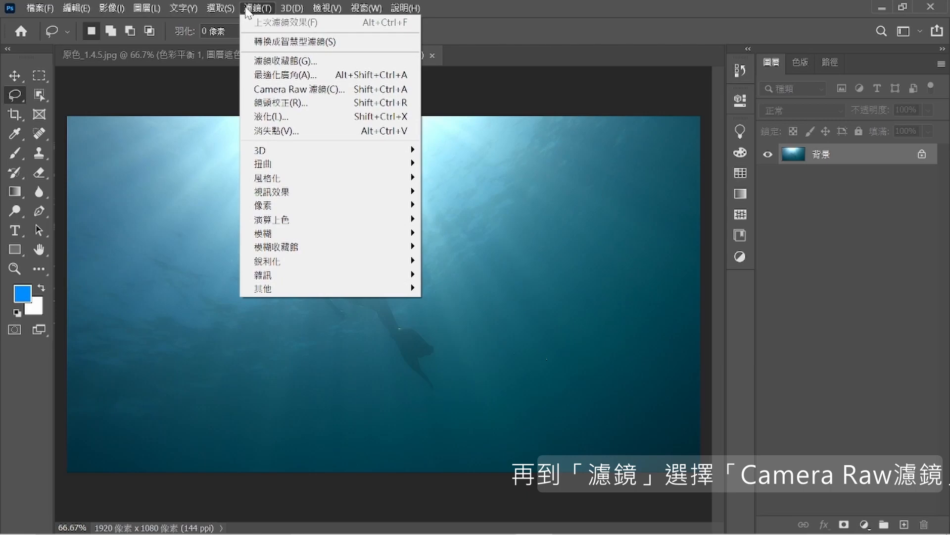
left_click(274, 90)
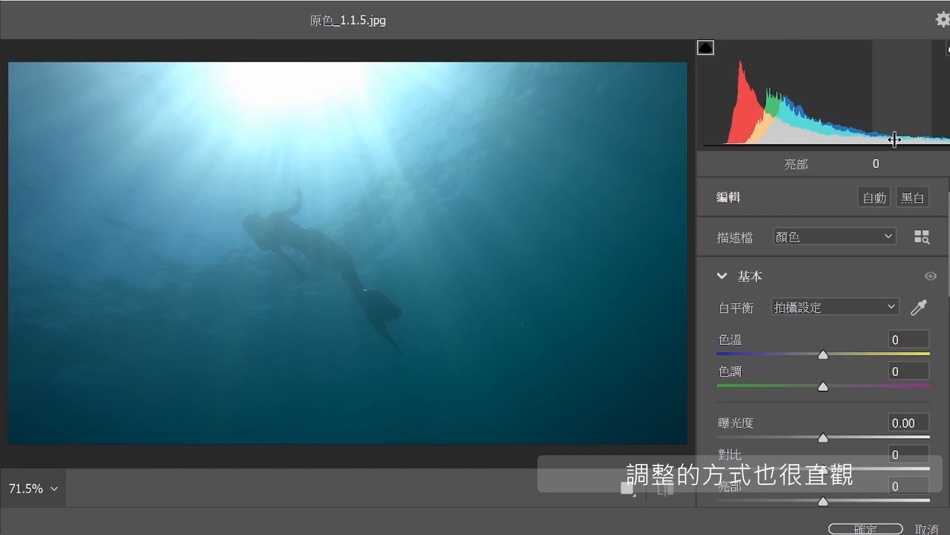
scroll(856, 232, "down", 2)
left_click_drag(824, 305, 792, 307)
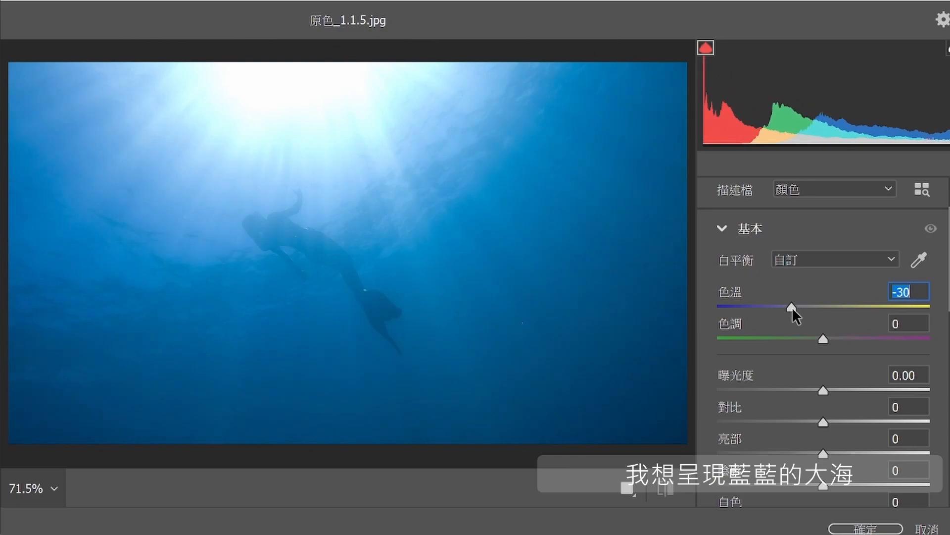
left_click_drag(792, 307, 766, 307)
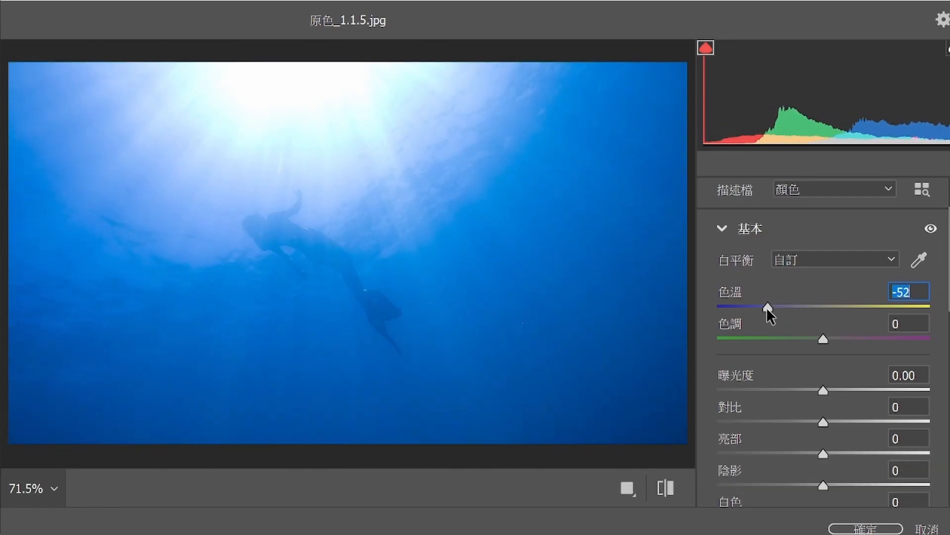
left_click(823, 339)
mouse_move(822, 339)
left_mouse_down()
mouse_move(833, 339)
mouse_move(811, 340)
left_mouse_up()
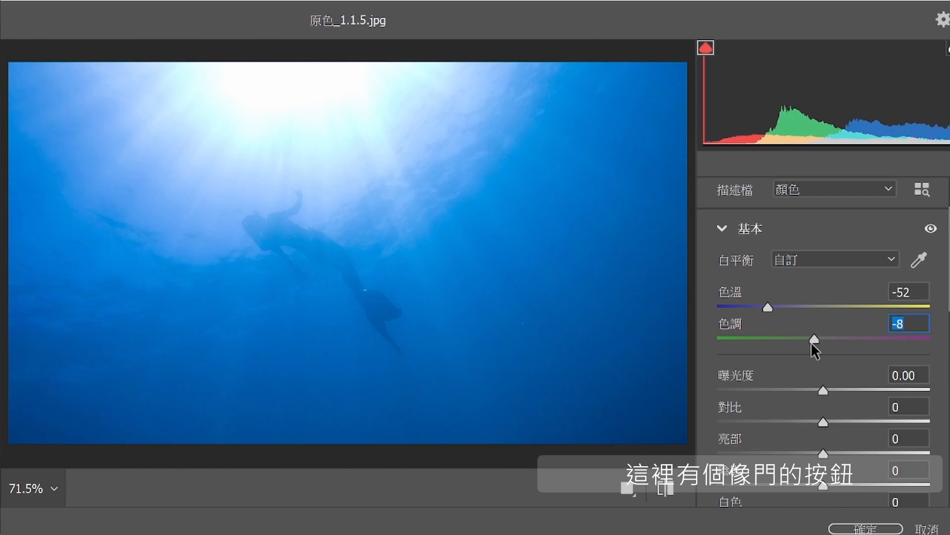
left_click(666, 489)
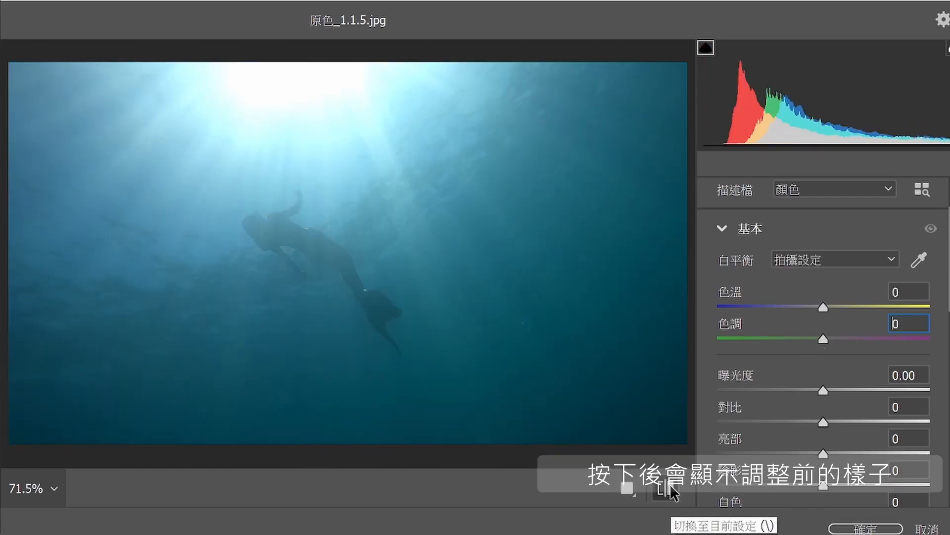
left_click(669, 488)
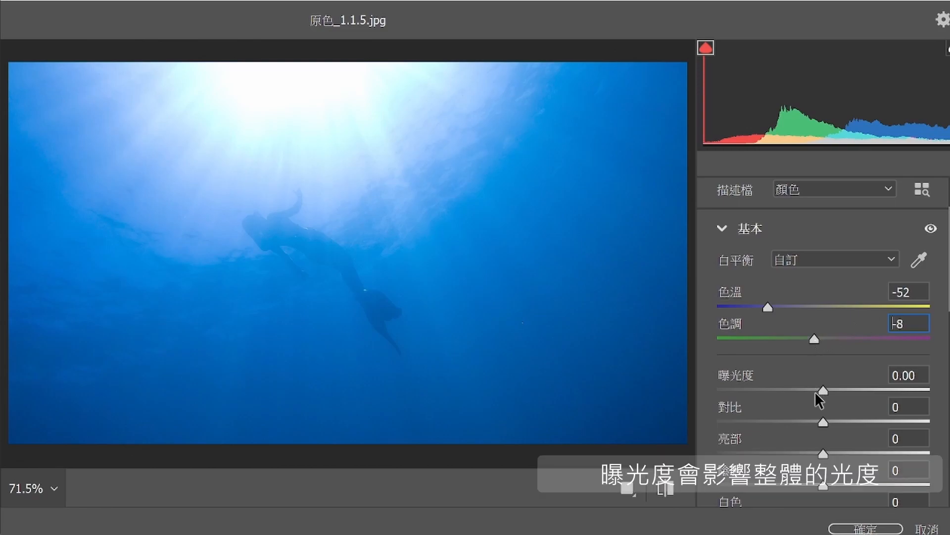
Set the exposure to +0.05, contrast to +1, highlights to -20, shadows to -5 and blacks to -7.
mouse_move(826, 390)
left_mouse_down()
mouse_move(837, 390)
mouse_move(826, 391)
left_mouse_up()
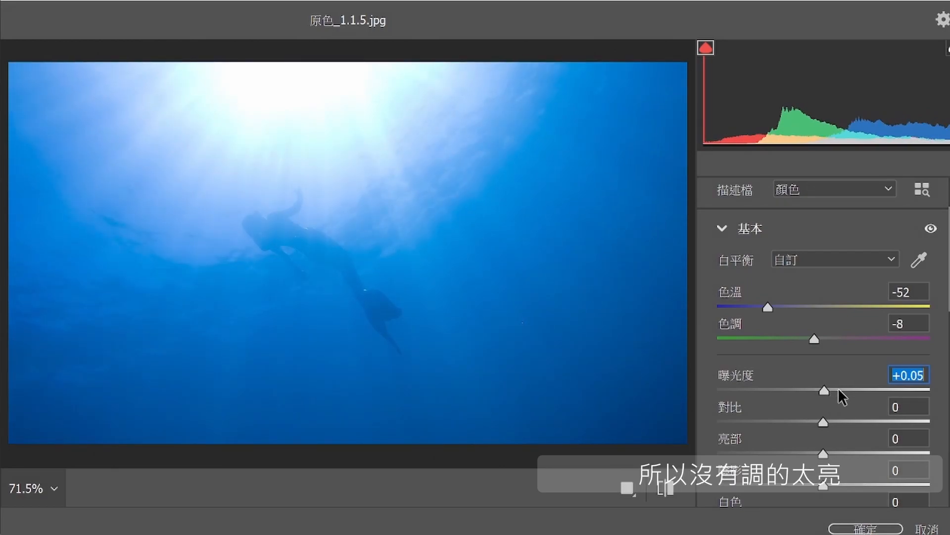
scroll(840, 393, "down", 1)
mouse_move(825, 375)
left_mouse_down()
mouse_move(851, 374)
mouse_move(809, 378)
mouse_move(839, 376)
mouse_move(825, 376)
left_mouse_up()
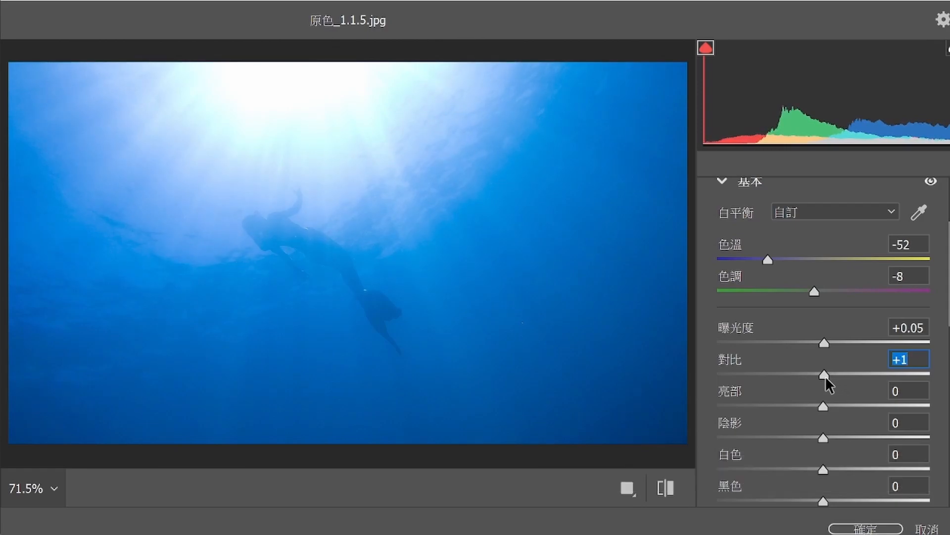
mouse_move(818, 402)
left_mouse_down()
mouse_move(850, 402)
mouse_move(792, 402)
mouse_move(800, 402)
left_mouse_up()
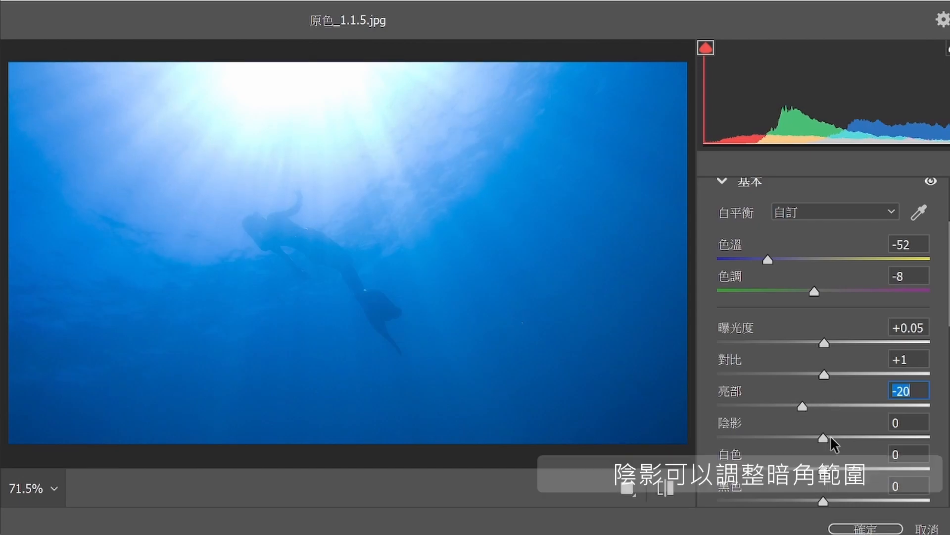
mouse_move(821, 438)
left_mouse_down()
mouse_move(832, 438)
mouse_move(812, 439)
mouse_move(830, 422)
mouse_move(868, 420)
mouse_move(821, 424)
mouse_move(824, 451)
mouse_move(872, 448)
mouse_move(816, 455)
left_mouse_up()
scroll(822, 419, "down", 2)
Set the texture to +25 and the clarity to +11.
scroll(819, 445, "down", 3)
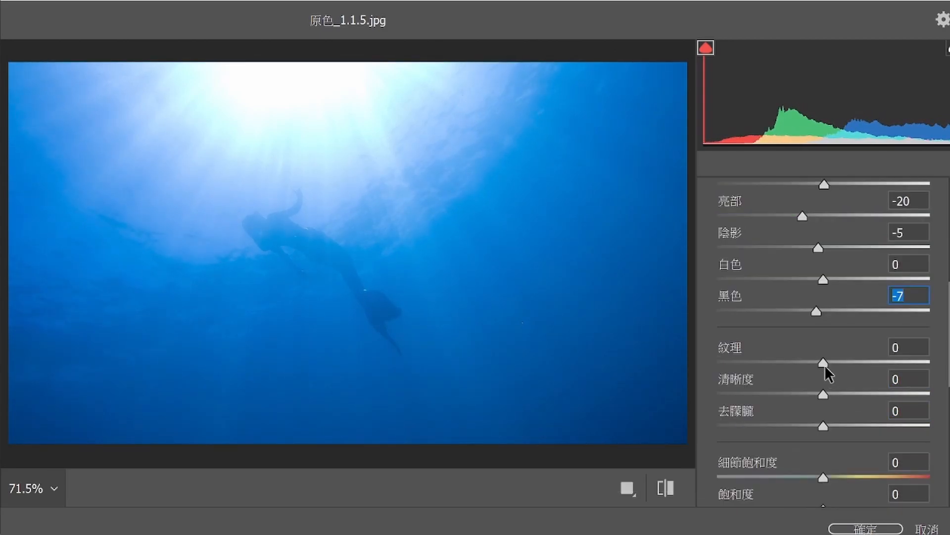
left_click_drag(823, 362, 848, 368)
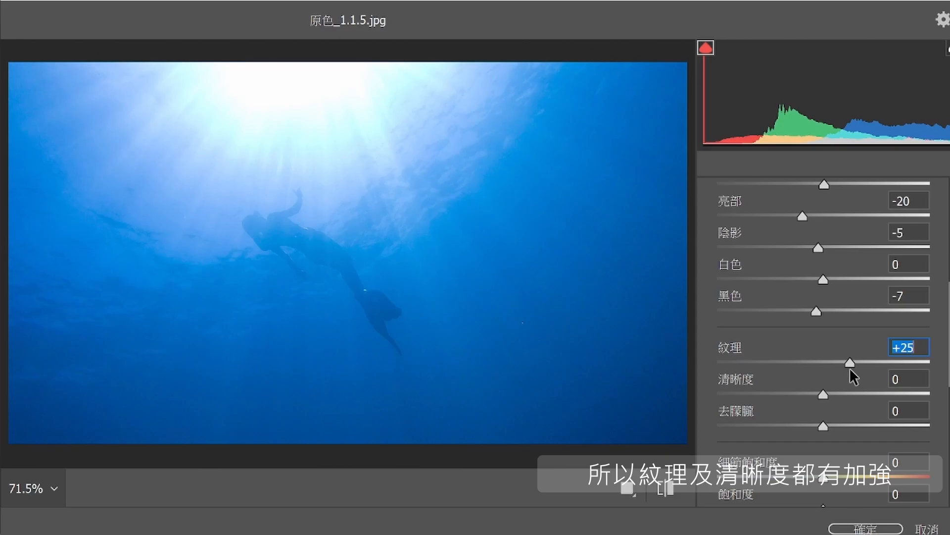
left_click_drag(824, 395, 835, 390)
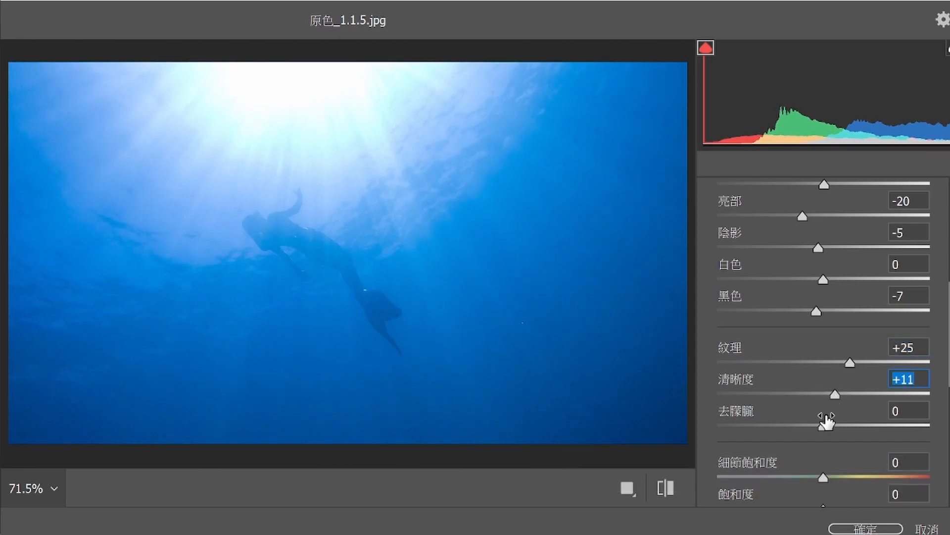
Try a dehaze of +5 and a vibrance of +9, resetting each one to 0.
mouse_move(822, 426)
left_mouse_down()
mouse_move(835, 424)
mouse_move(827, 424)
left_mouse_up()
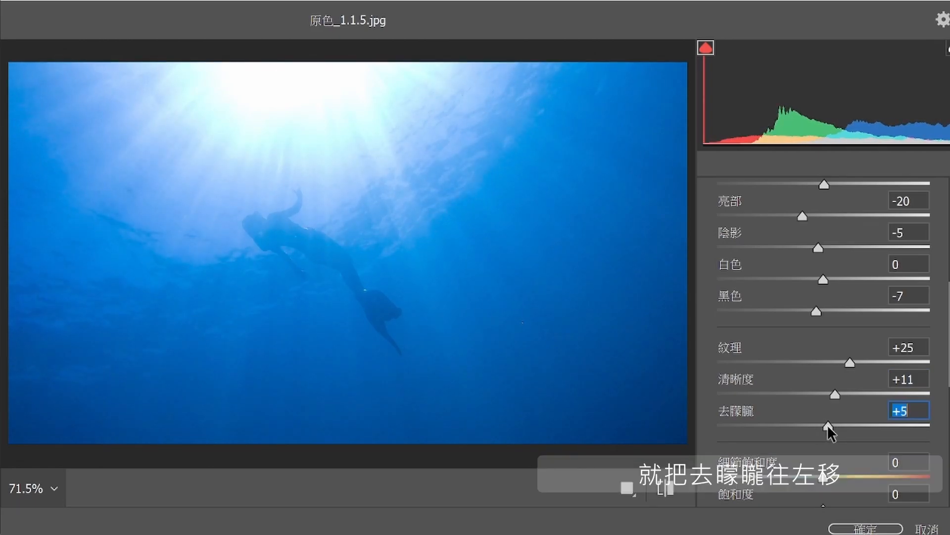
double_click(827, 424)
scroll(829, 359, "down", 3)
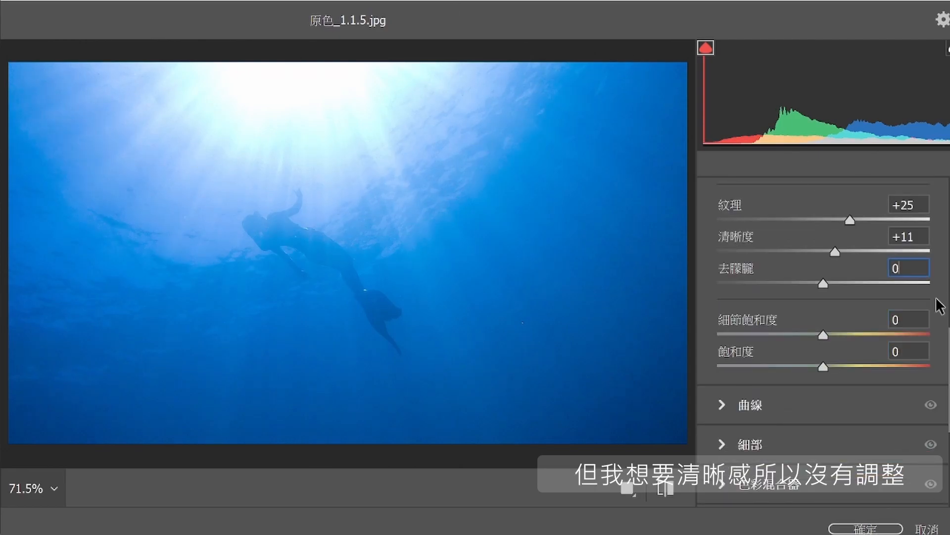
left_click_drag(821, 334, 834, 335)
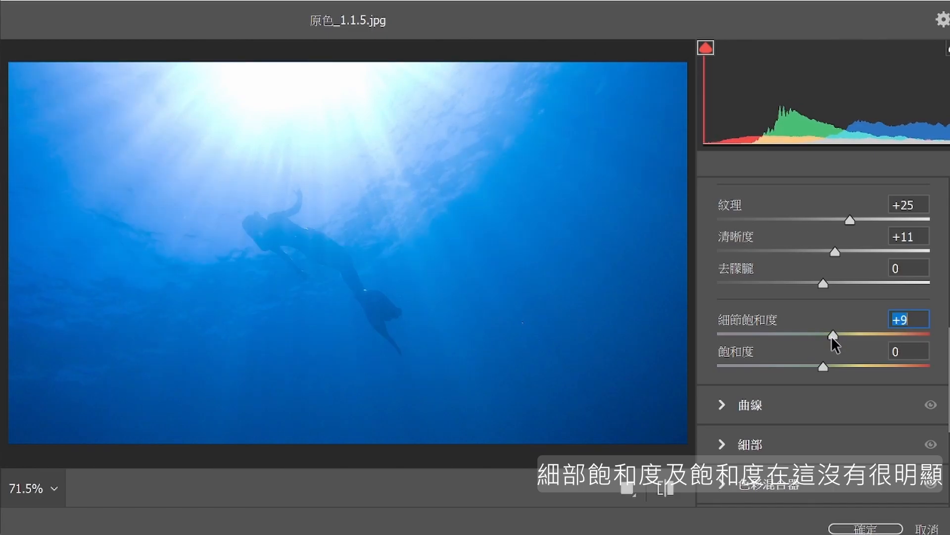
double_click(831, 335)
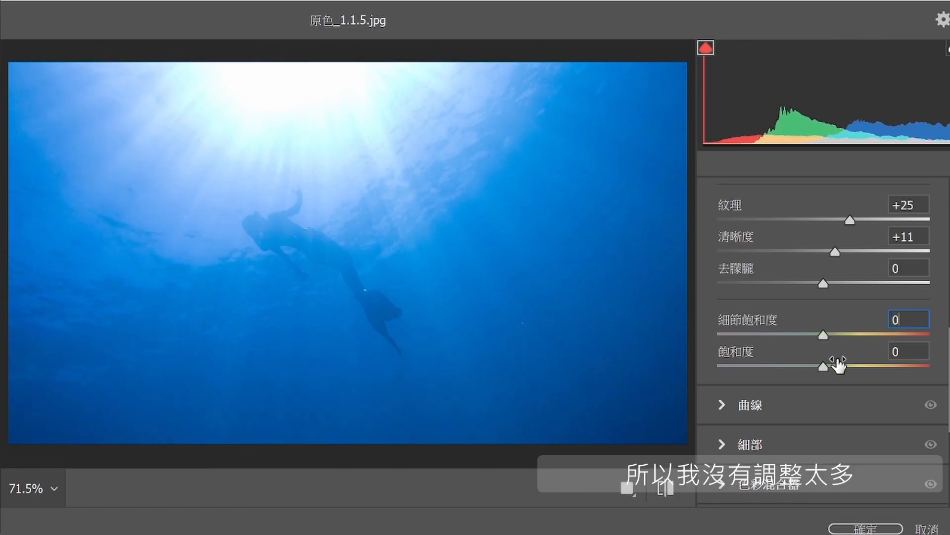
Set the saturation to +4.
left_click_drag(821, 363, 825, 367)
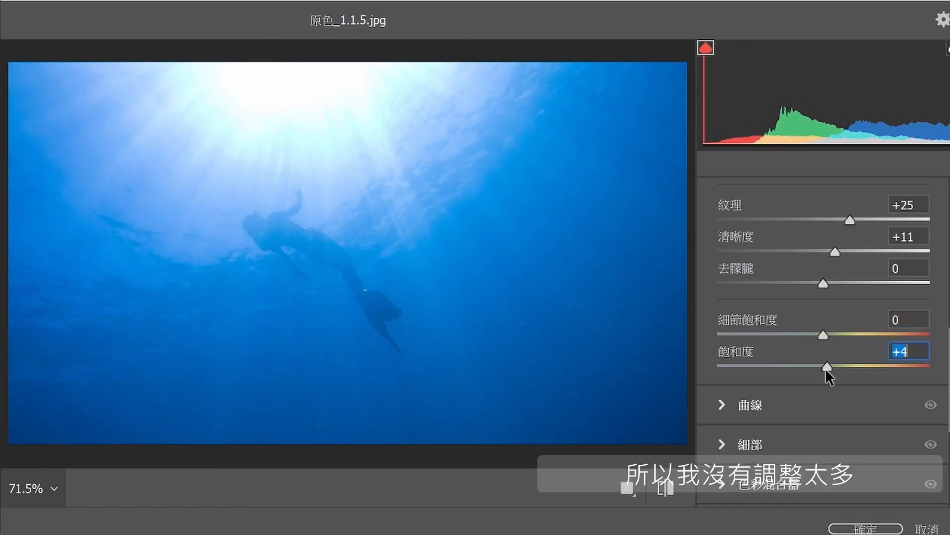
Add three points to the upper half of the blue channel curve, placing the uppermost at input 218, output 214.
left_click(731, 408)
scroll(860, 404, "down", 1)
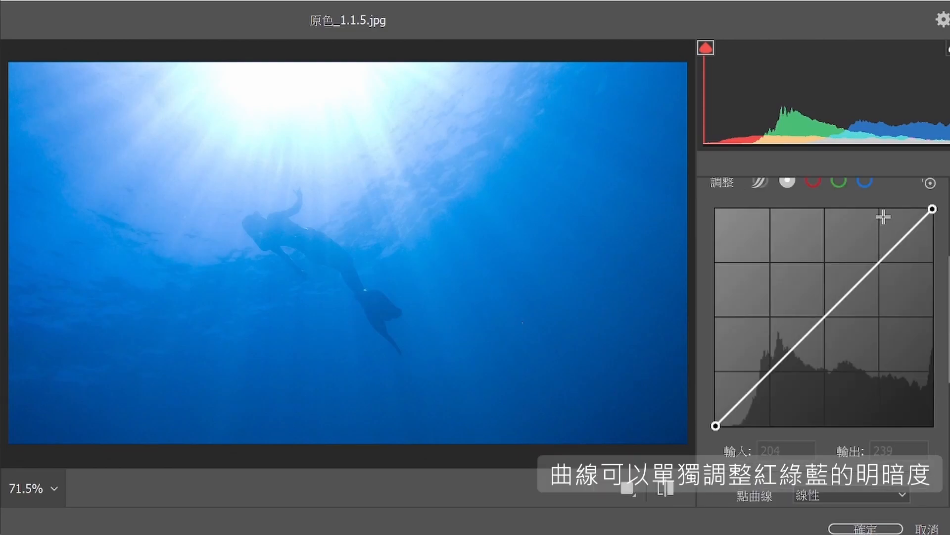
left_click(866, 183)
scroll(884, 259, "up", 1)
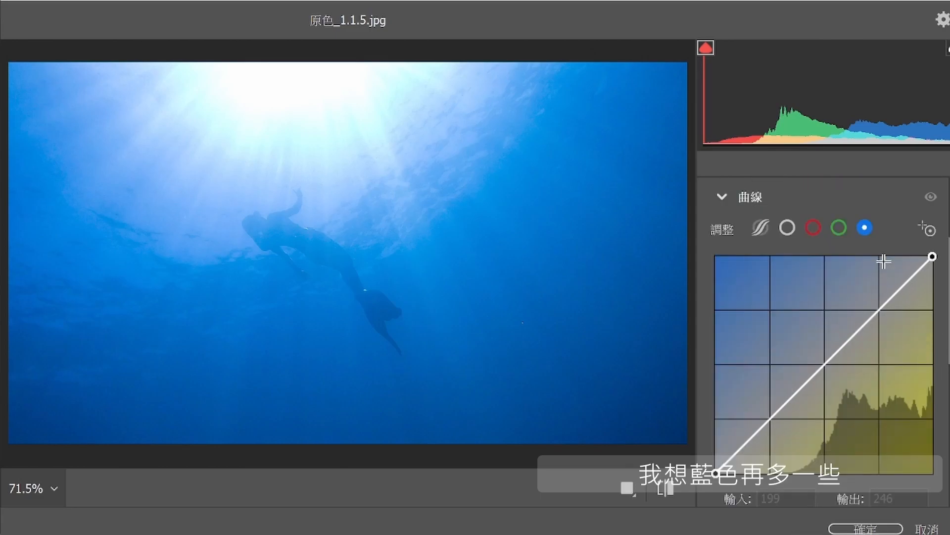
left_click(898, 291)
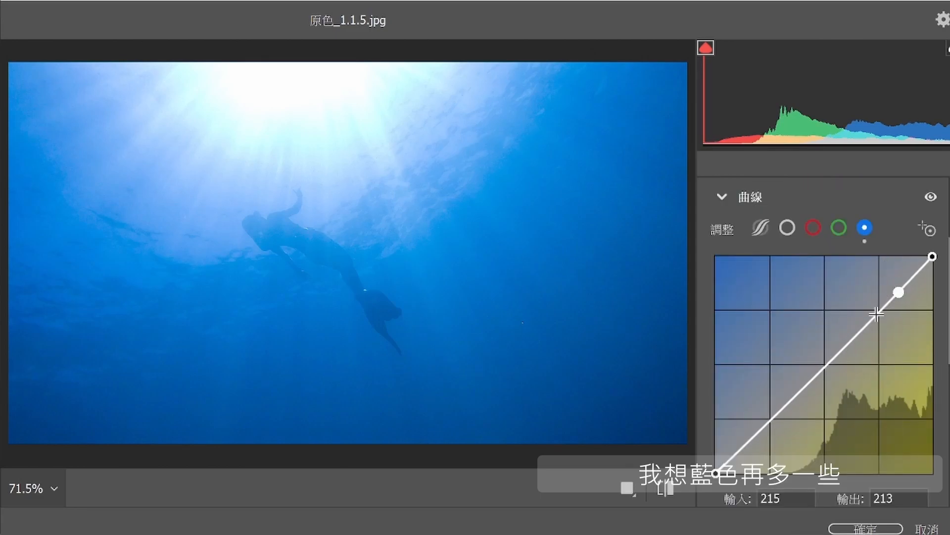
left_click(876, 318)
left_click(858, 341)
mouse_move(858, 342)
left_mouse_down()
mouse_move(877, 315)
mouse_move(852, 336)
left_mouse_up()
left_click_drag(905, 294, 901, 291)
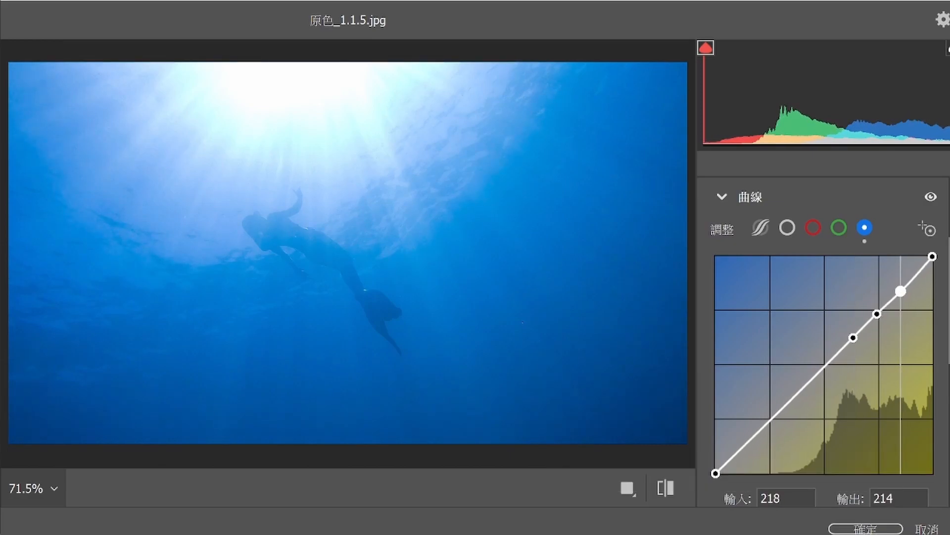
Raise the black point of the blue curve to output 12 at input 0, and compare with the original image.
left_click_drag(716, 474, 716, 463)
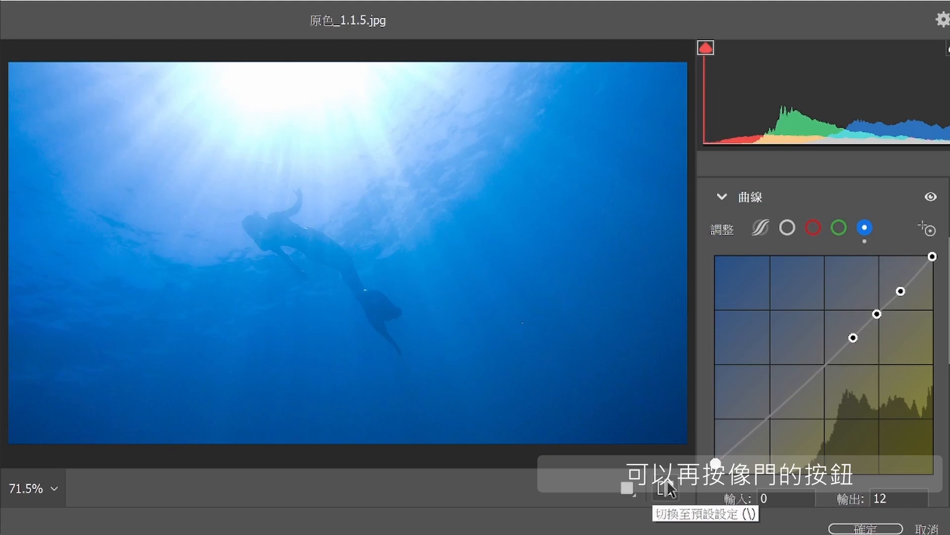
left_click(666, 480)
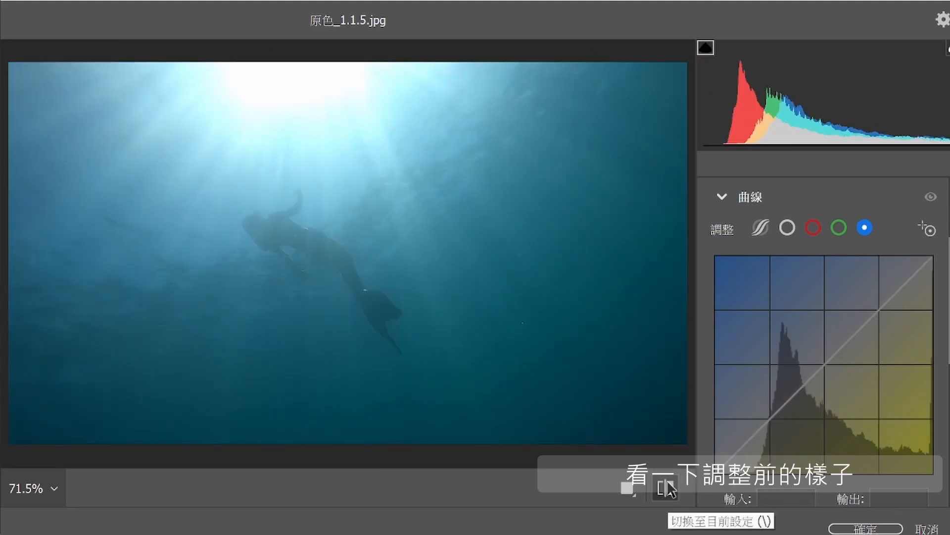
left_click(666, 481)
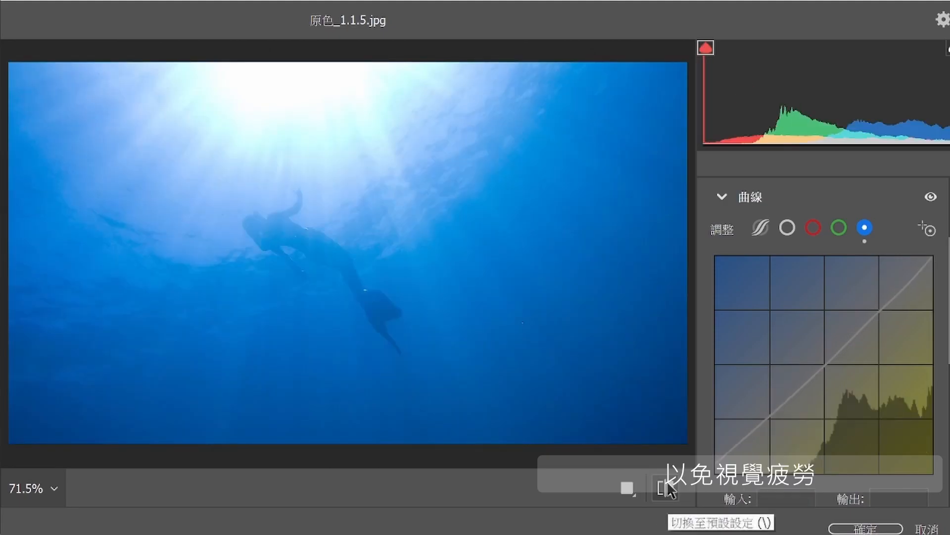
In the detail settings, set the sharpening to 20 and the noise reduction to 10, keeping color noise reduction at 0.
scroll(912, 418, "down", 2)
scroll(918, 418, "down", 2)
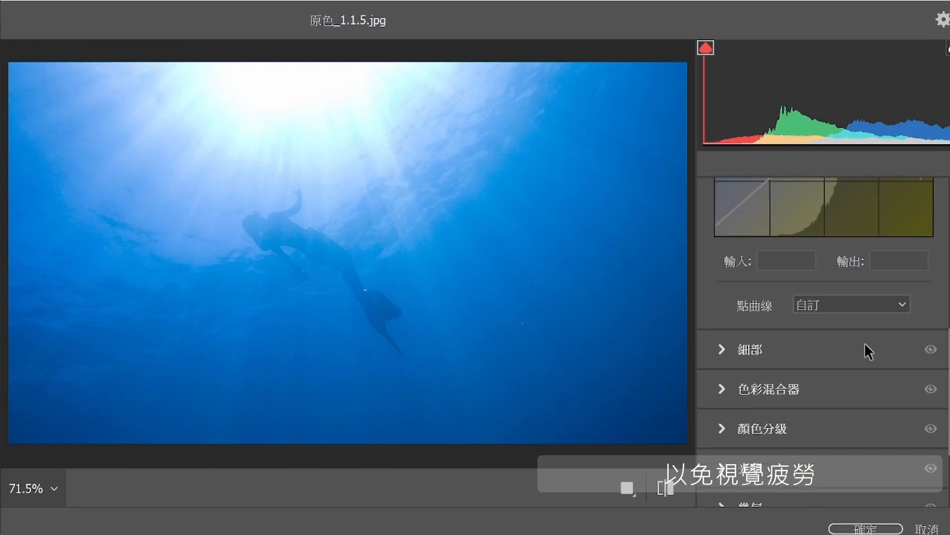
left_click(723, 352)
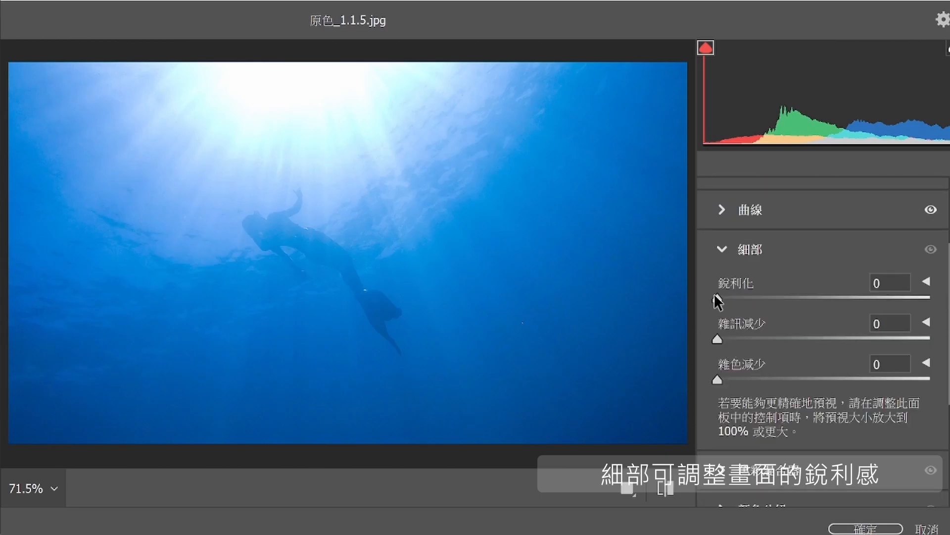
left_click_drag(717, 297, 746, 296)
left_click_drag(717, 339, 741, 337)
mouse_move(715, 380)
left_mouse_down()
mouse_move(757, 378)
mouse_move(700, 386)
left_mouse_up()
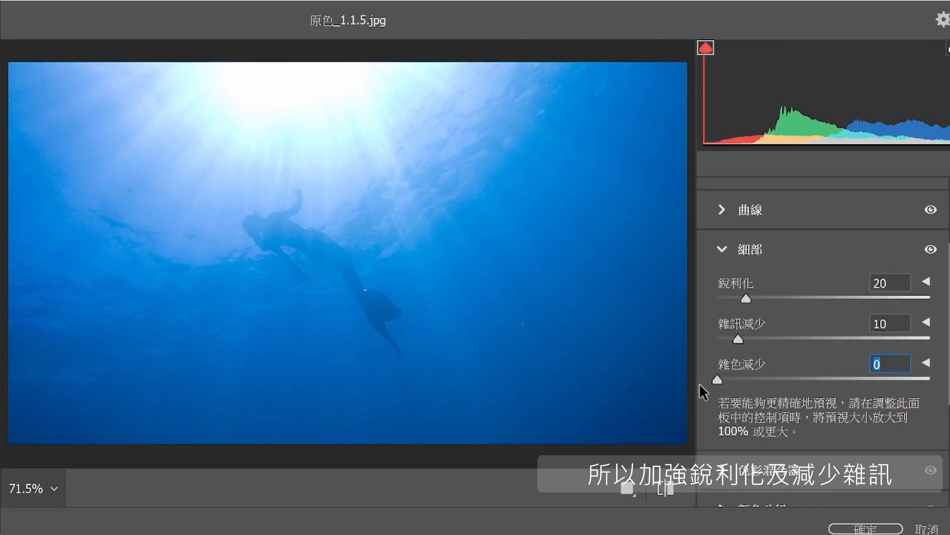
In the color grading, set the shadows' luminance to -35 and the highlights' luminance to 1.
scroll(782, 391, "down", 2)
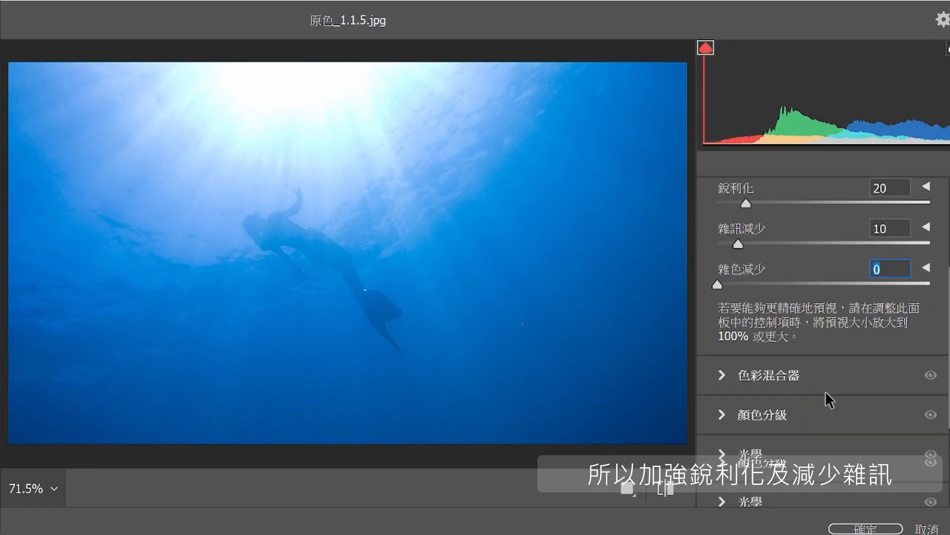
left_click(722, 377)
scroll(872, 369, "down", 5)
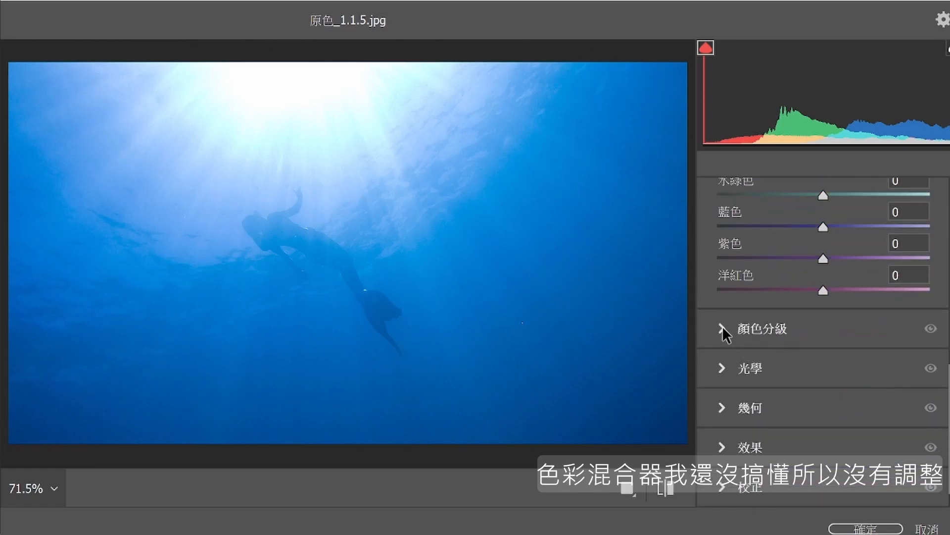
left_click(723, 328)
scroll(876, 349, "down", 3)
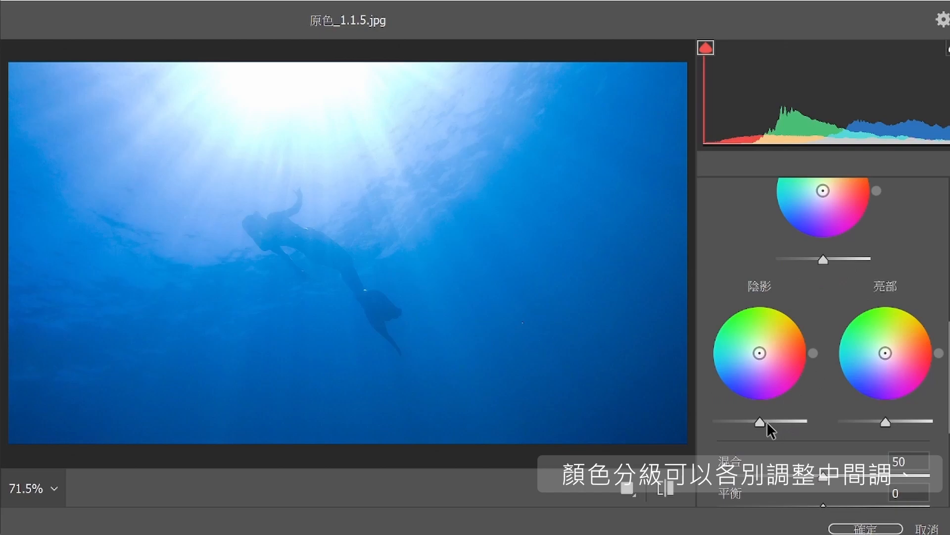
mouse_move(763, 420)
left_mouse_down()
mouse_move(789, 420)
mouse_move(738, 420)
mouse_move(746, 421)
left_mouse_up()
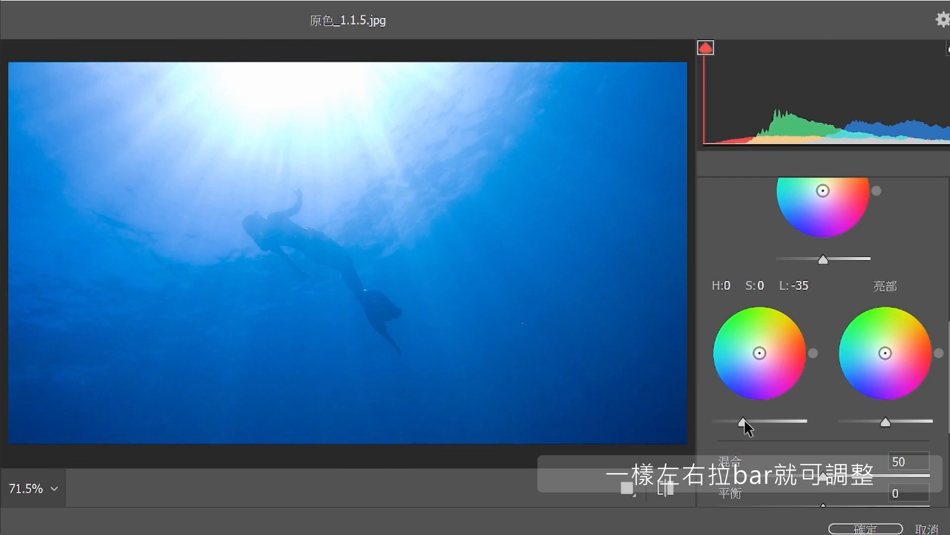
mouse_move(887, 422)
left_mouse_down()
mouse_move(896, 421)
mouse_move(886, 420)
left_mouse_up()
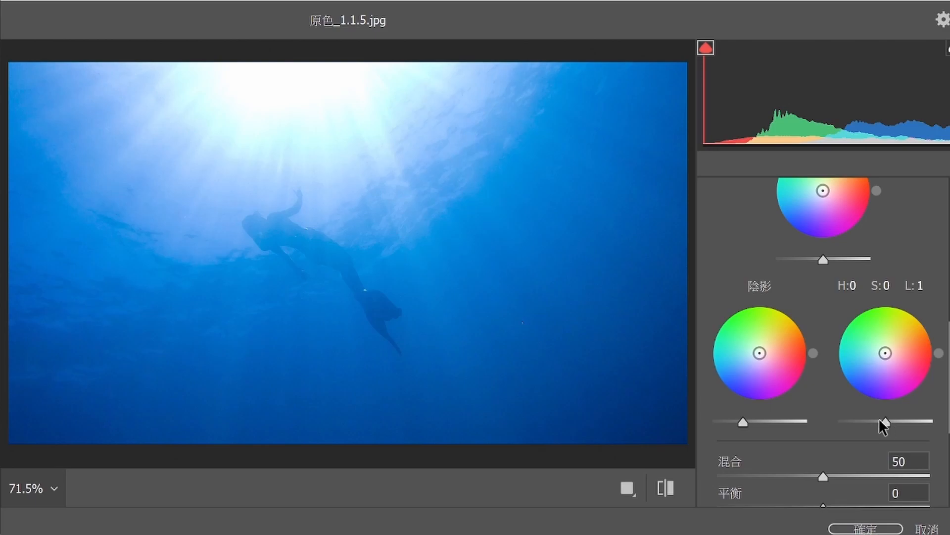
Look at the optics settings without changing them, and apply the Camera Raw filter to the photo.
scroll(875, 397, "down", 5)
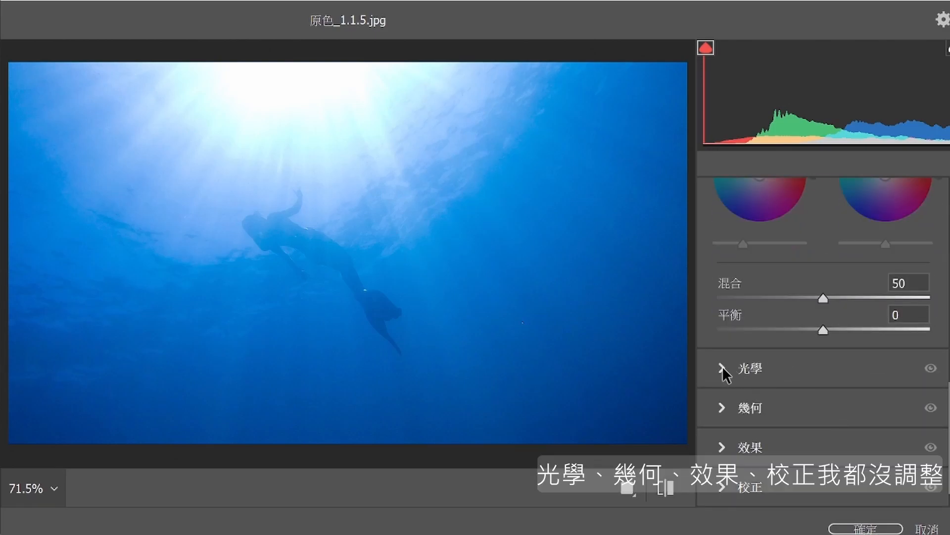
left_click(723, 367)
left_click(725, 273)
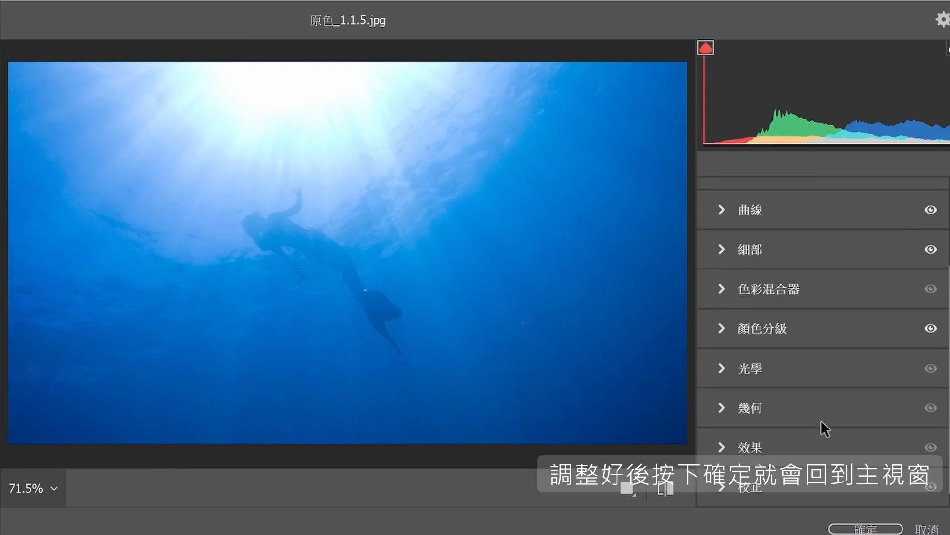
left_click(866, 529)
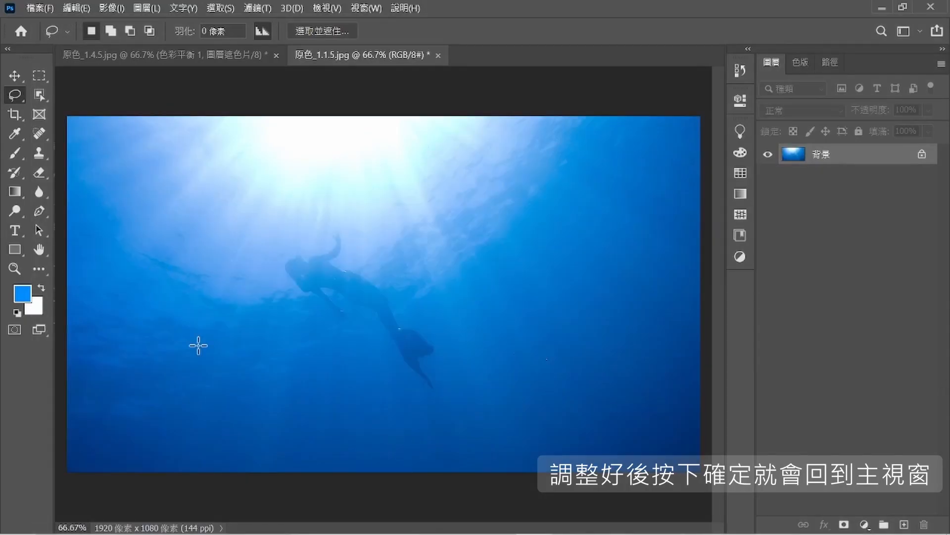
Add a Color Balance adjustment layer and set the midtones' yellow-blue value to +18.
left_click(739, 154)
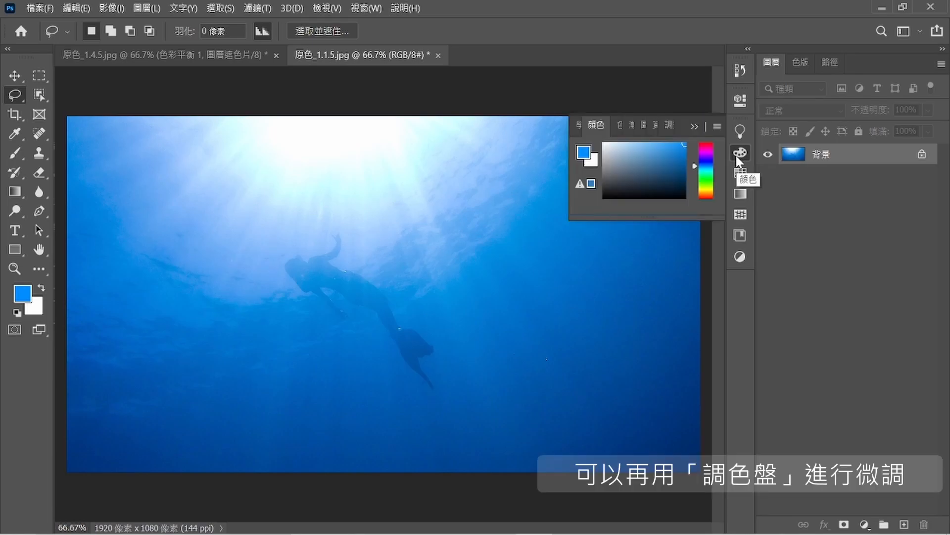
left_click(669, 126)
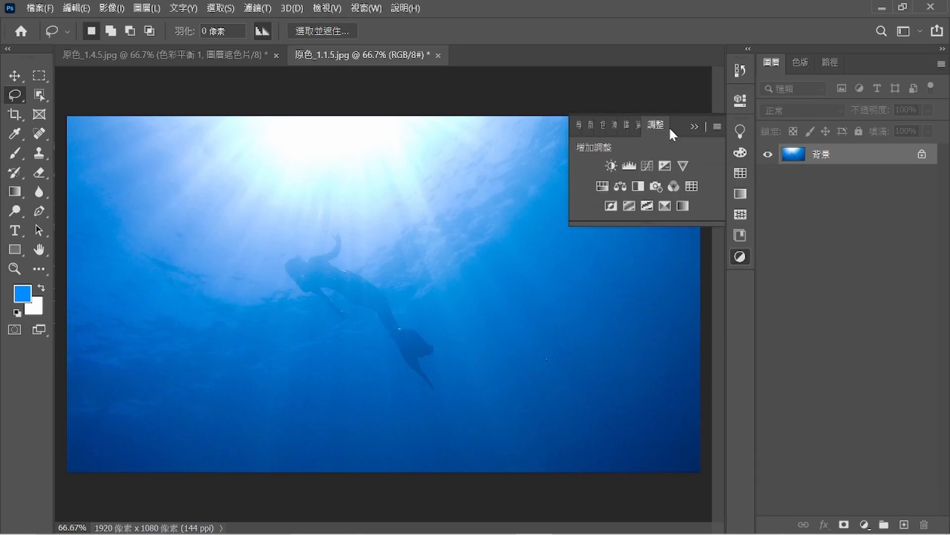
left_click(621, 186)
left_click_drag(594, 230, 610, 228)
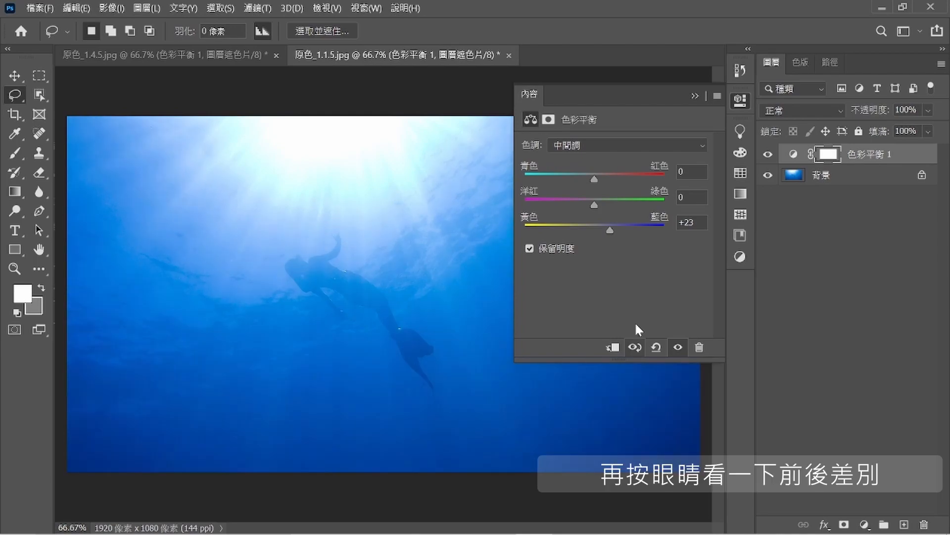
left_click_drag(609, 231, 607, 230)
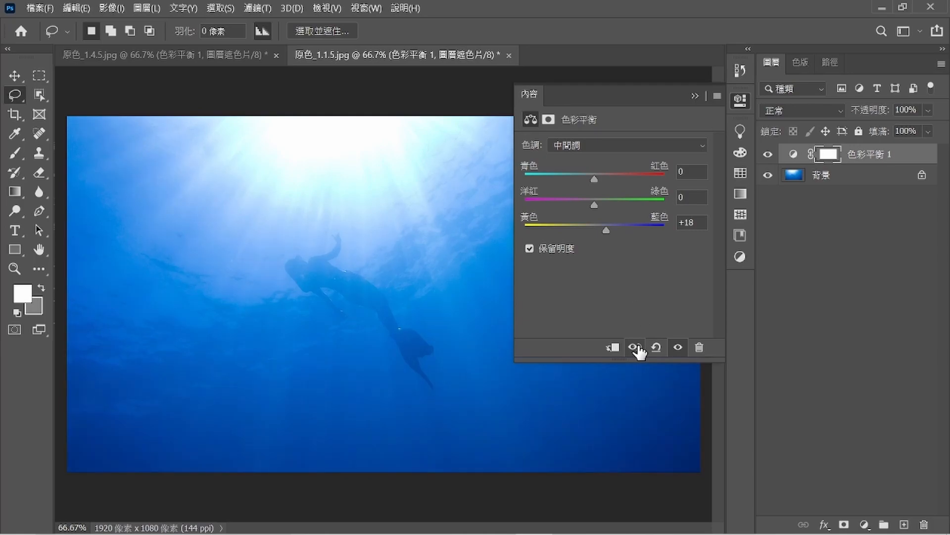
left_click_drag(594, 204, 593, 203)
left_click(695, 96)
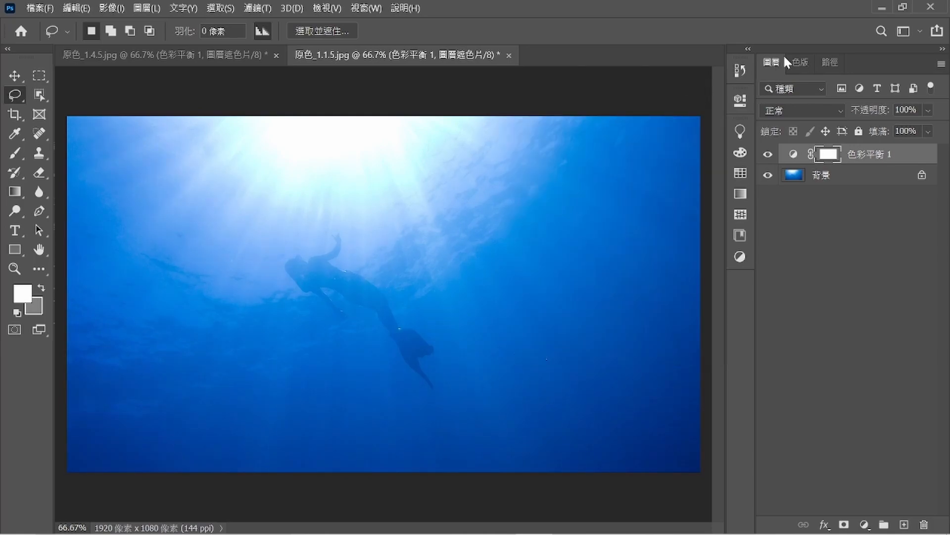
View the photo's color channels and return to the layers.
left_click(794, 63)
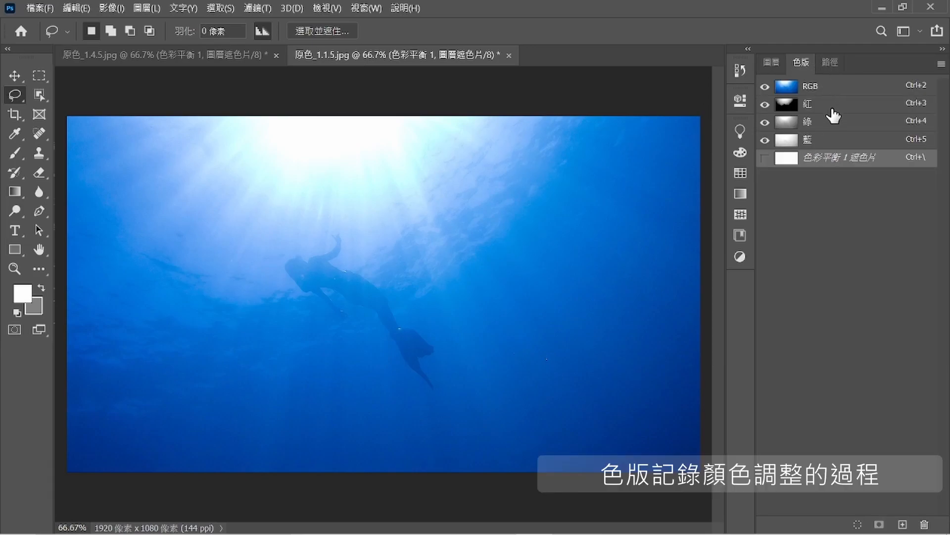
left_click(774, 65)
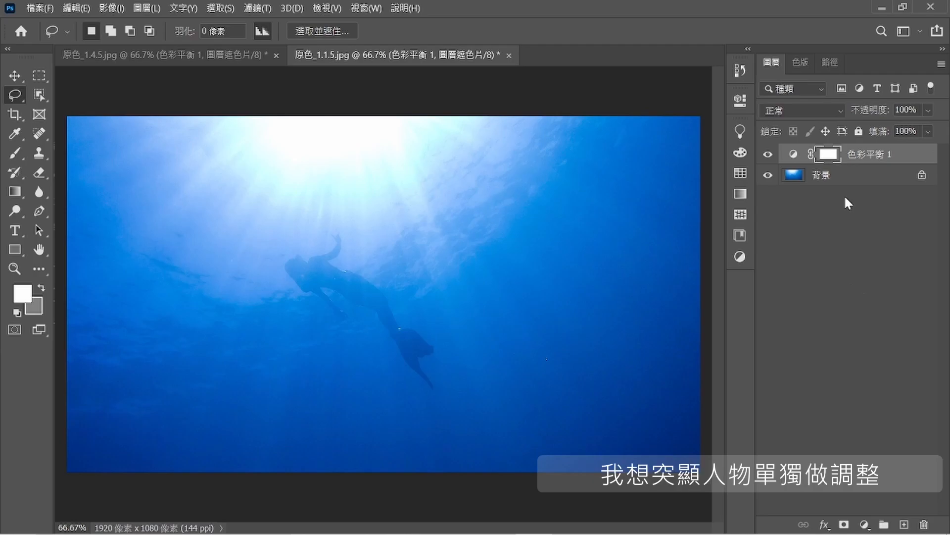
Try to select the mermaid automatically with the Subject selection command.
left_click(221, 7)
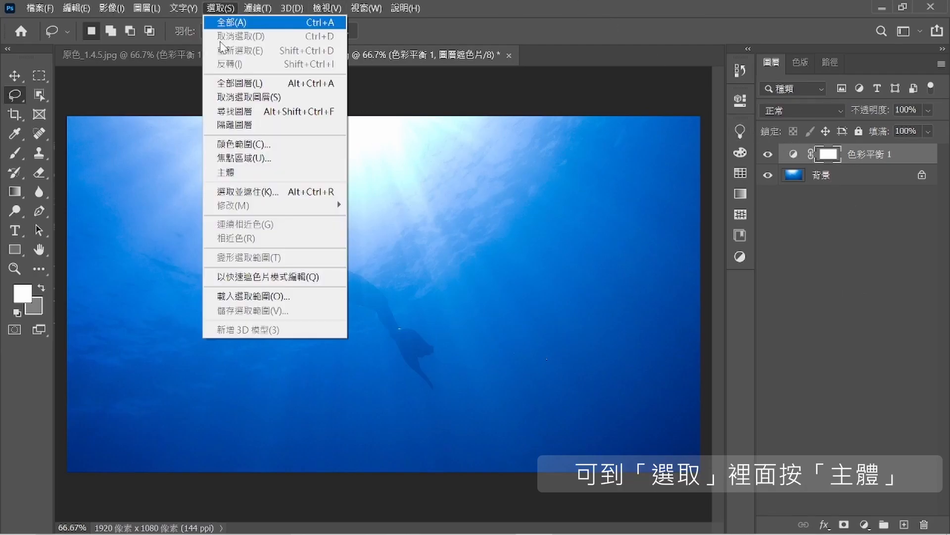
left_click(233, 171)
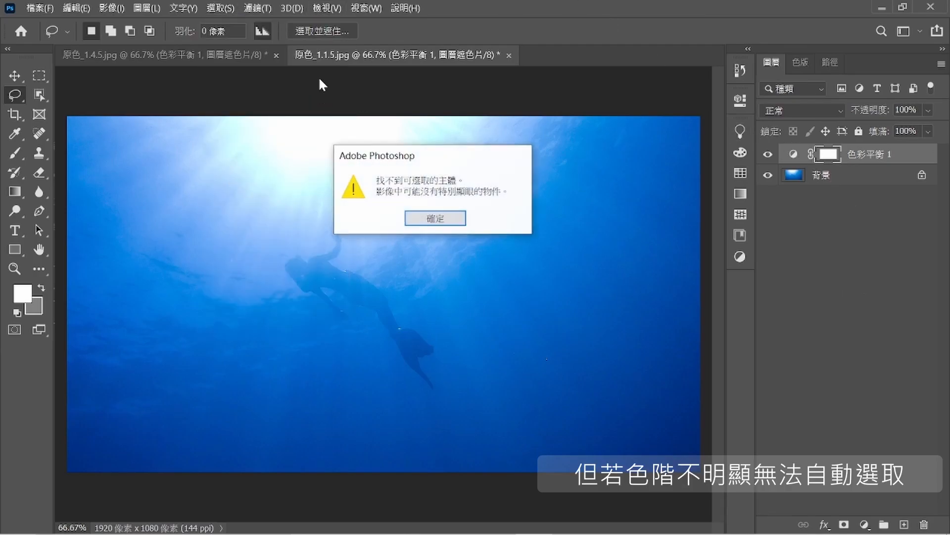
left_click(436, 218)
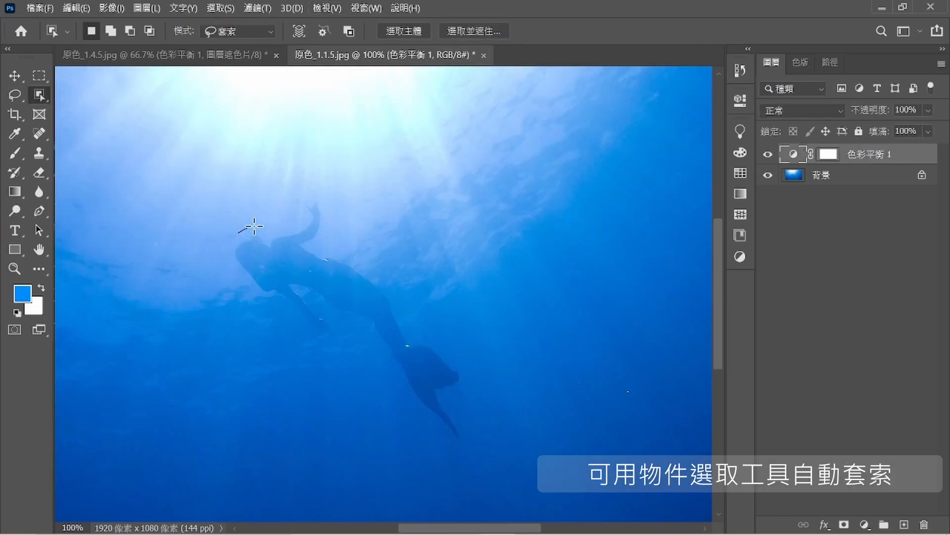
Select the mermaid by outlining her body with the Object Selection tool in Lasso mode.
mouse_move(254, 226)
left_mouse_down()
mouse_move(306, 215)
mouse_move(302, 195)
mouse_move(322, 198)
mouse_move(327, 231)
mouse_move(314, 245)
mouse_move(386, 285)
mouse_move(413, 338)
mouse_move(462, 367)
mouse_move(469, 382)
mouse_move(448, 393)
mouse_move(464, 440)
mouse_move(407, 399)
mouse_move(365, 319)
mouse_move(333, 311)
mouse_move(310, 291)
mouse_move(302, 297)
mouse_move(335, 326)
mouse_move(319, 331)
mouse_move(283, 297)
mouse_move(264, 295)
mouse_move(229, 252)
mouse_move(241, 230)
left_mouse_up()
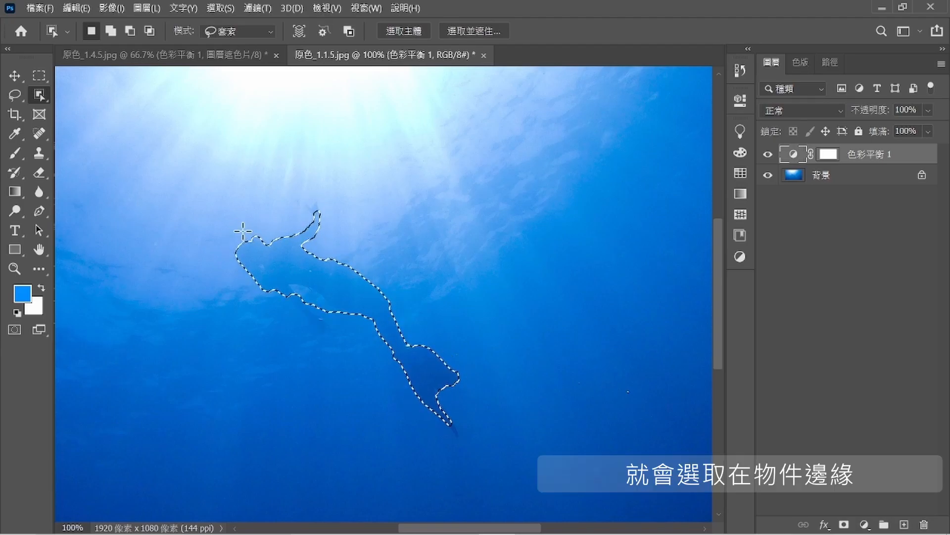
Add a Brightness/Contrast adjustment to the selected mermaid with brightness -11 and contrast 32, and compare it with the previous state.
left_click(743, 146)
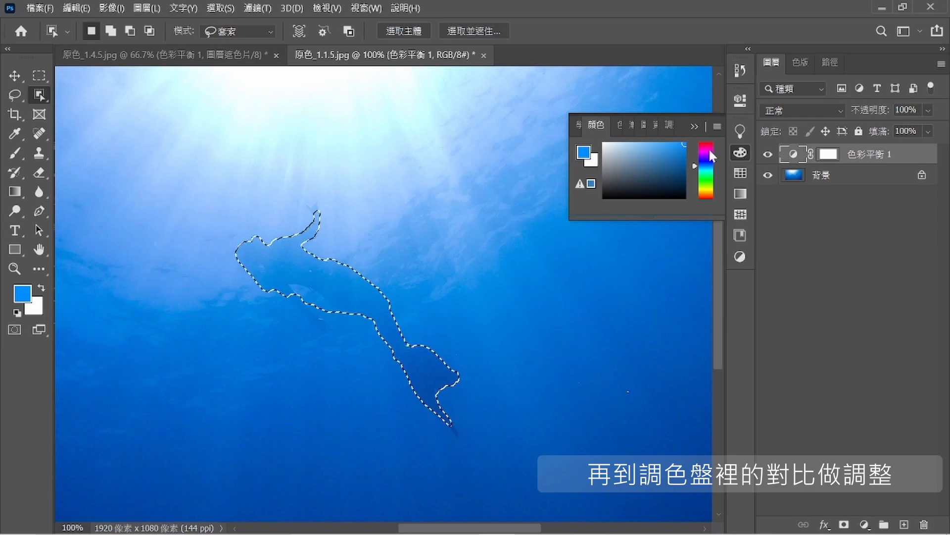
left_click(671, 121)
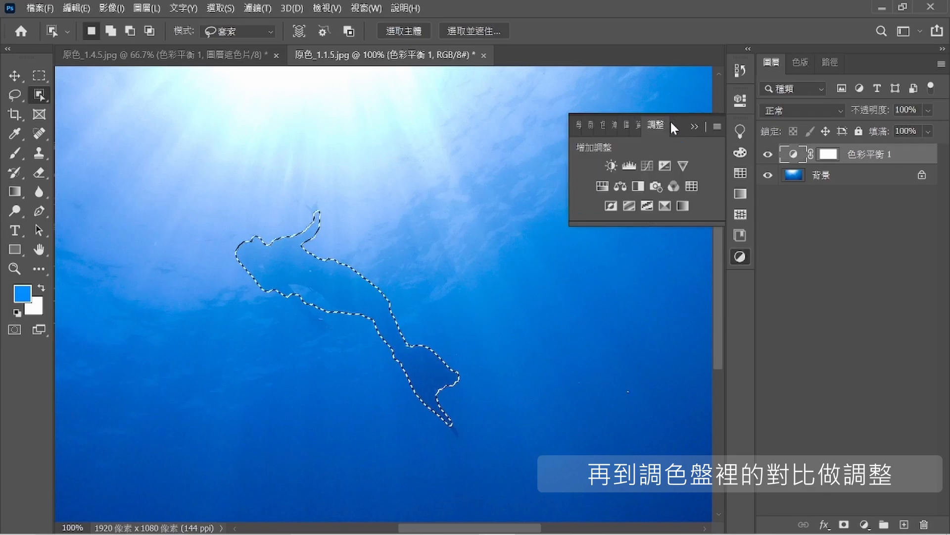
left_click(611, 166)
left_click_drag(691, 203, 669, 201)
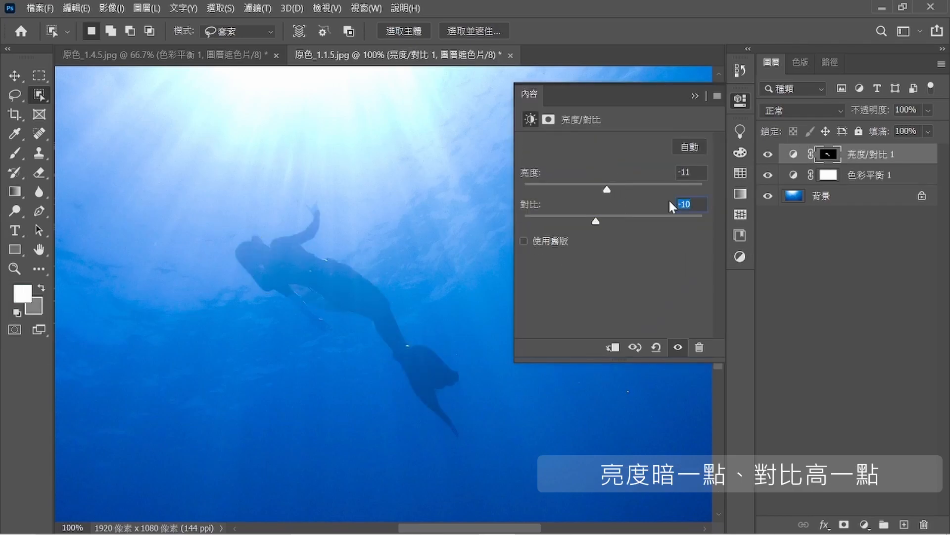
type("32")
key("Return")
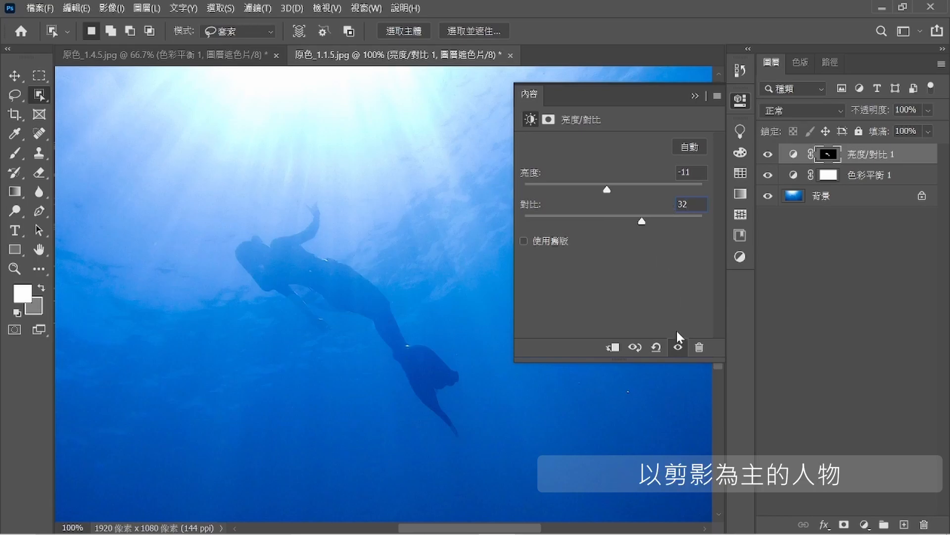
left_click(635, 348)
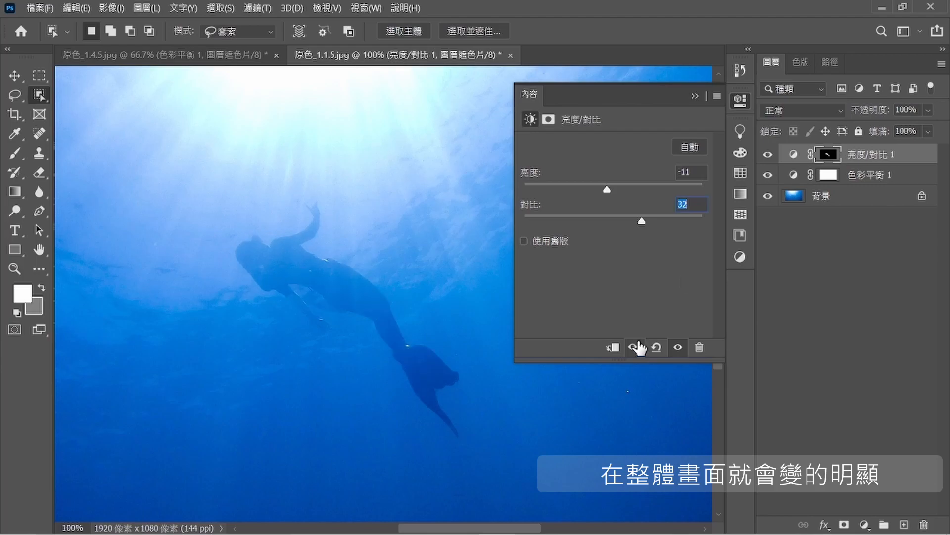
left_click(696, 96)
Select the mermaid's raised hand at 200% zoom with the Object Selection tool in Lasso mode.
left_click(326, 9)
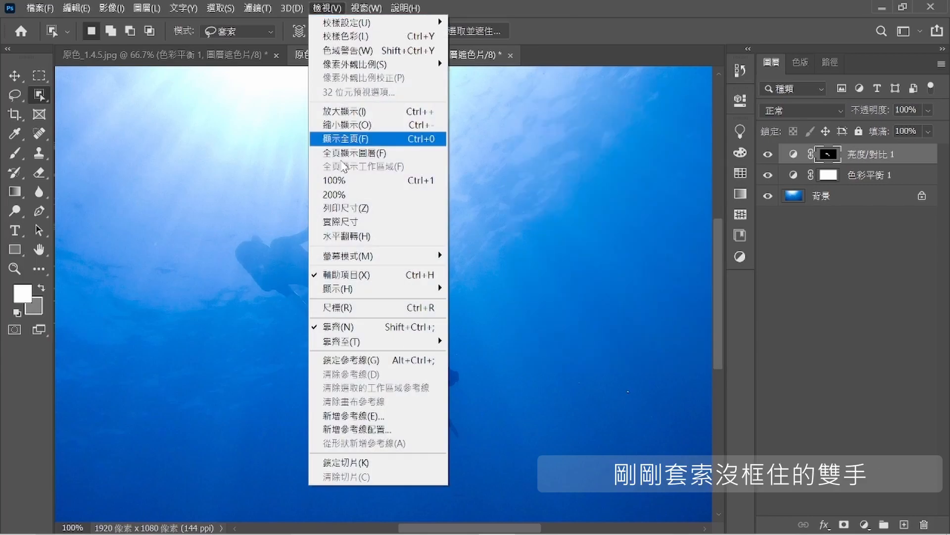
left_click(341, 194)
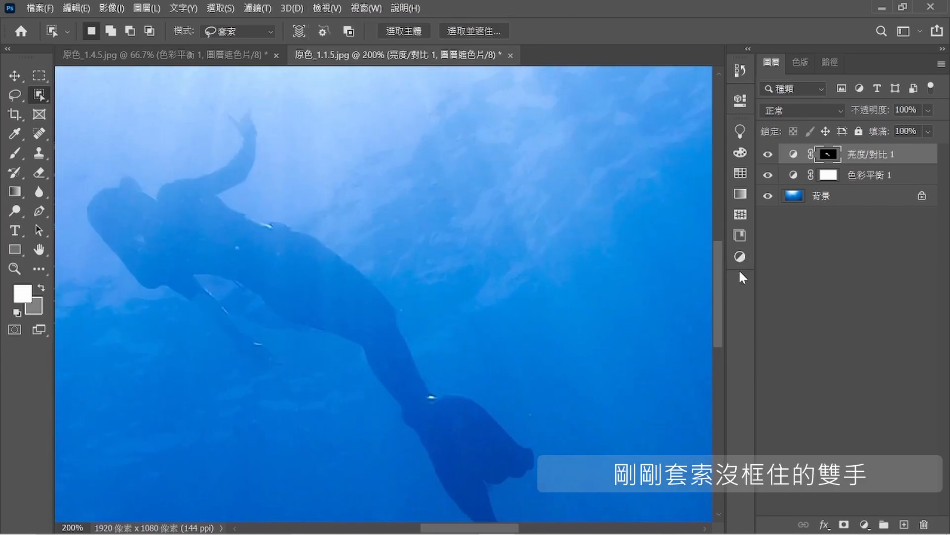
scroll(720, 257, "up", 3)
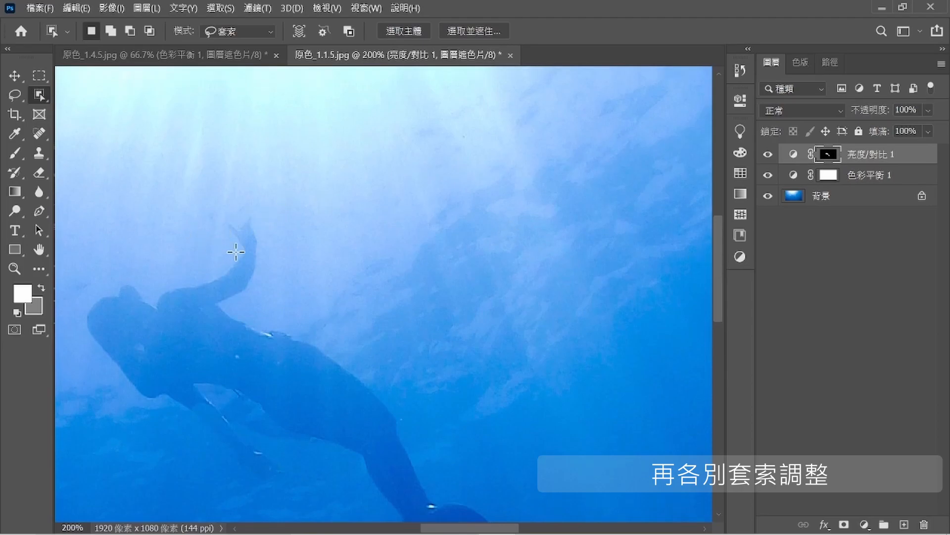
mouse_move(238, 249)
left_mouse_down()
mouse_move(223, 218)
mouse_move(256, 212)
left_mouse_up()
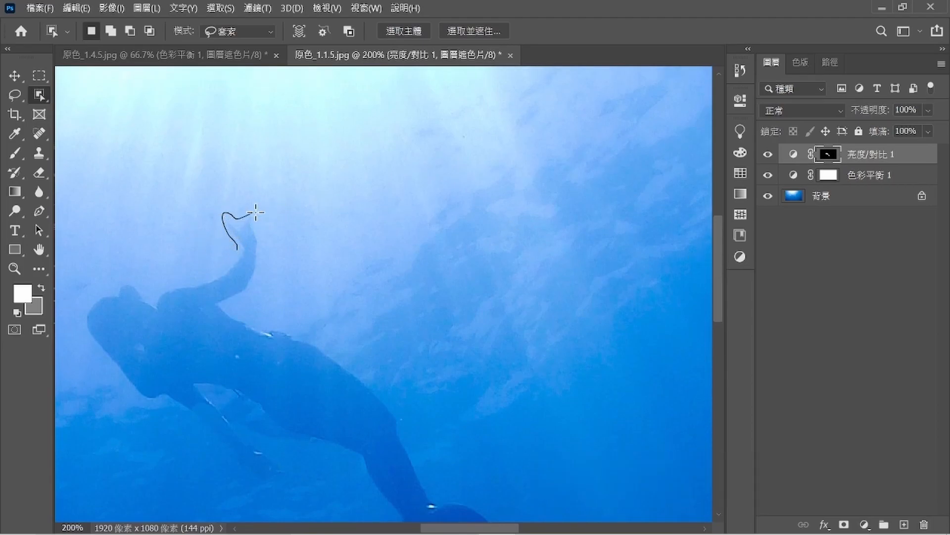
mouse_move(252, 252)
left_mouse_down()
mouse_move(234, 238)
mouse_move(237, 247)
left_mouse_up()
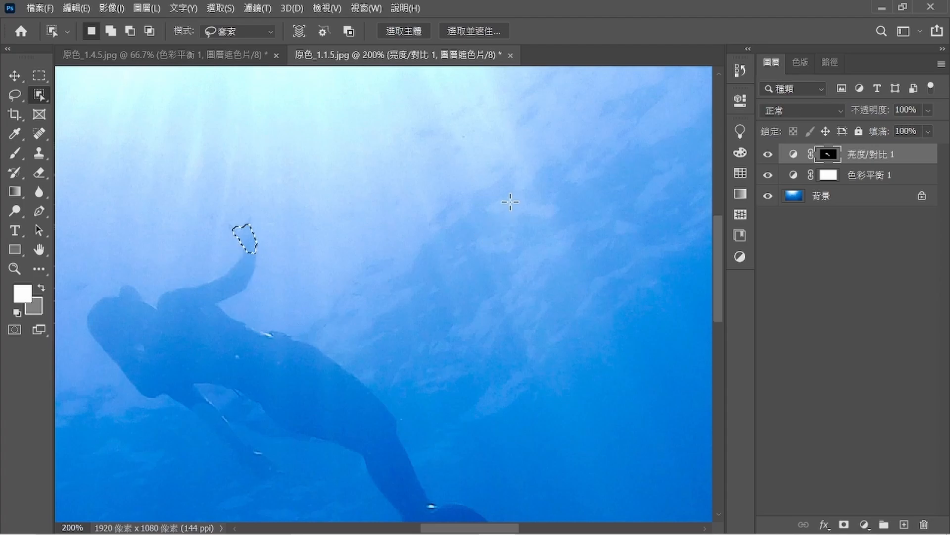
Add a Brightness/Contrast adjustment to the selected hand with brightness -11 and contrast 32.
left_click(741, 153)
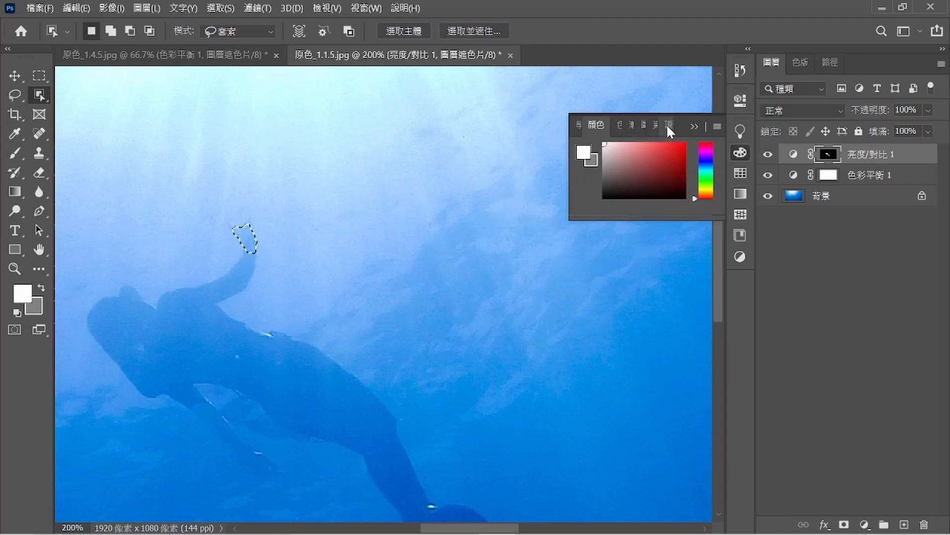
left_click(668, 125)
left_click(607, 163)
left_click(682, 172)
type("-11")
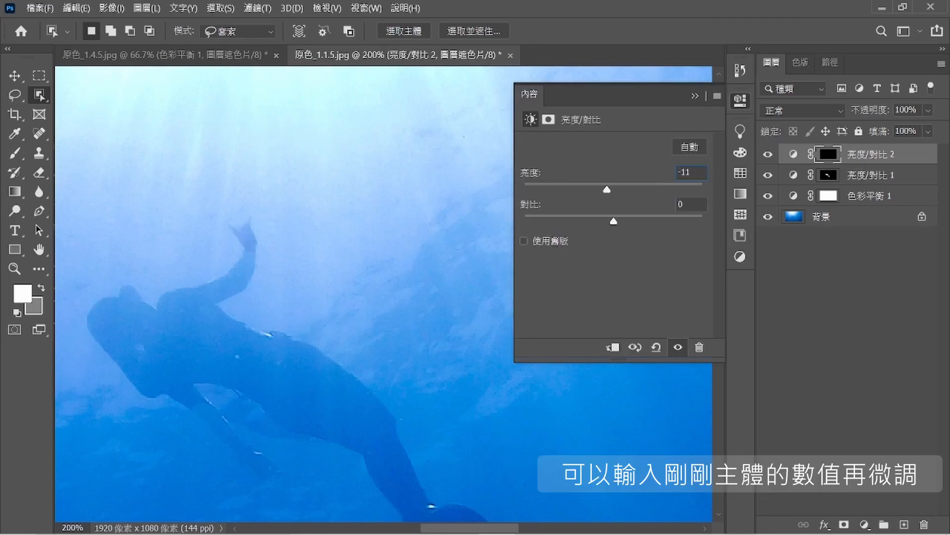
key("Tab")
type("32")
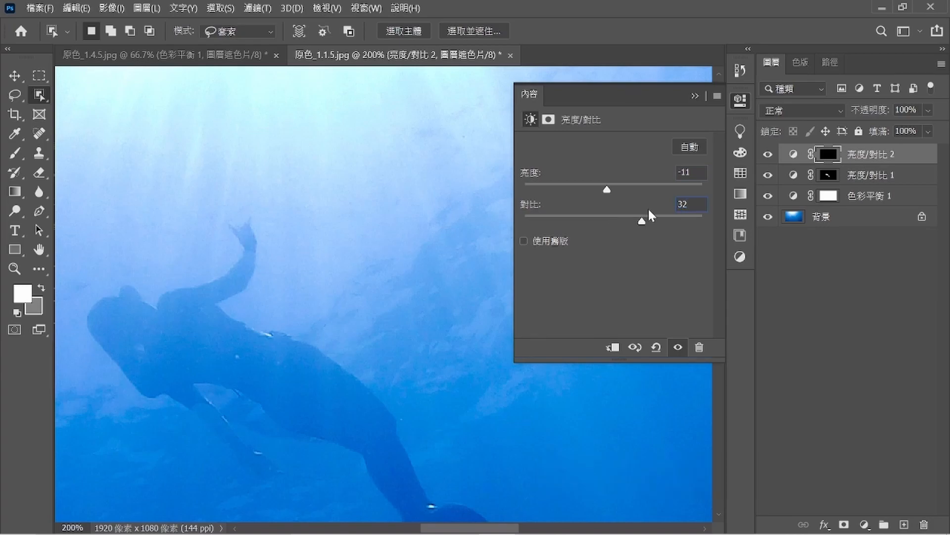
key("Return")
Fine-tune the raised hand's adjustment to brightness -9 and contrast 27, and check it in the whole image and up close.
left_click_drag(608, 190, 611, 191)
left_click(638, 345)
left_click(327, 8)
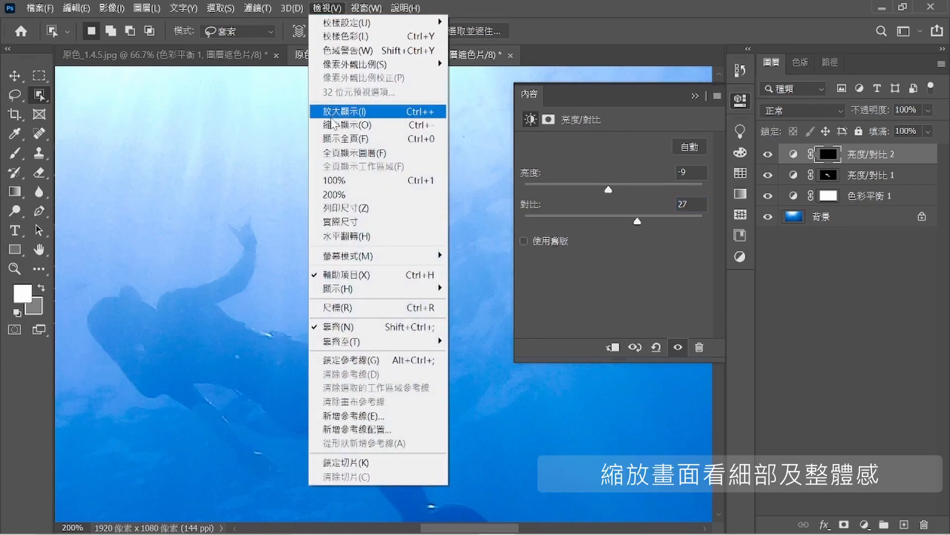
left_click(329, 141)
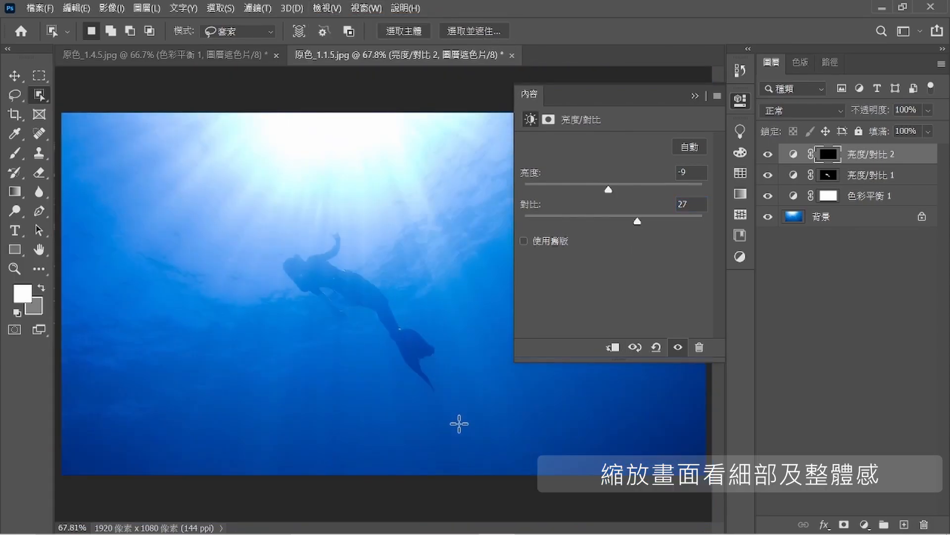
left_click(326, 8)
left_click(361, 193)
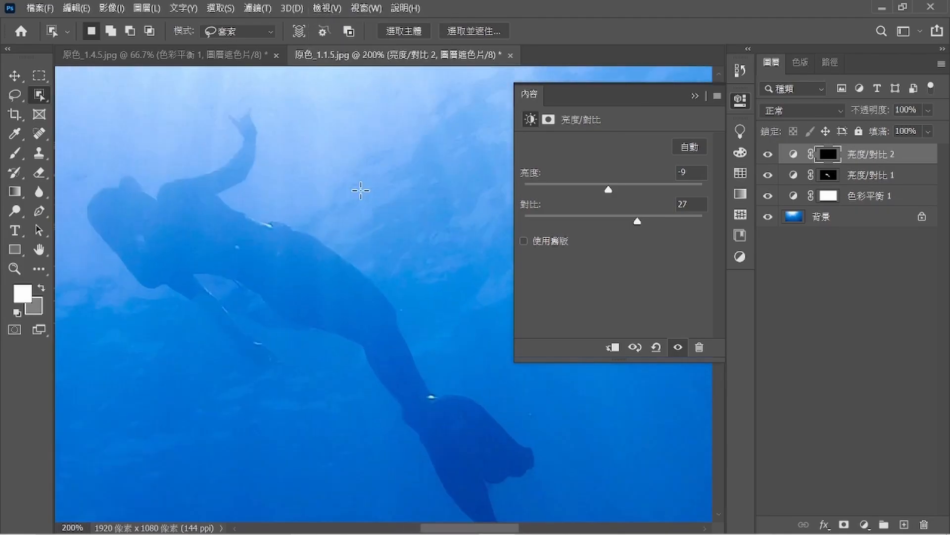
Try to select the mermaid's lowered arm with the Object Selection tool, and undo that selection.
mouse_move(185, 303)
left_mouse_down()
mouse_move(247, 364)
mouse_move(283, 370)
mouse_move(281, 350)
mouse_move(218, 299)
mouse_move(178, 310)
left_mouse_up()
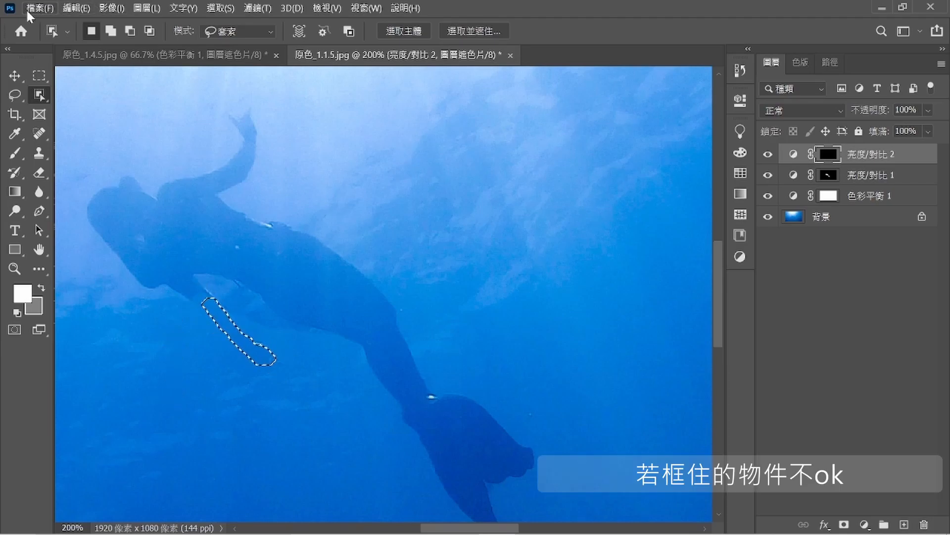
left_click(84, 8)
left_click(149, 21)
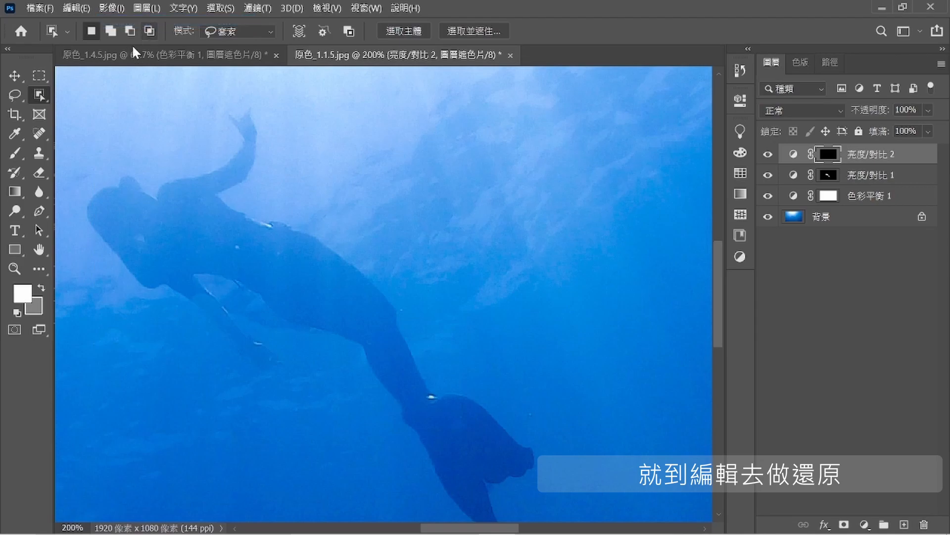
Outline the mermaid's lowered arm with the Lasso tool and add a Brightness/Contrast adjustment with brightness -11 and contrast 32.
left_click(14, 94)
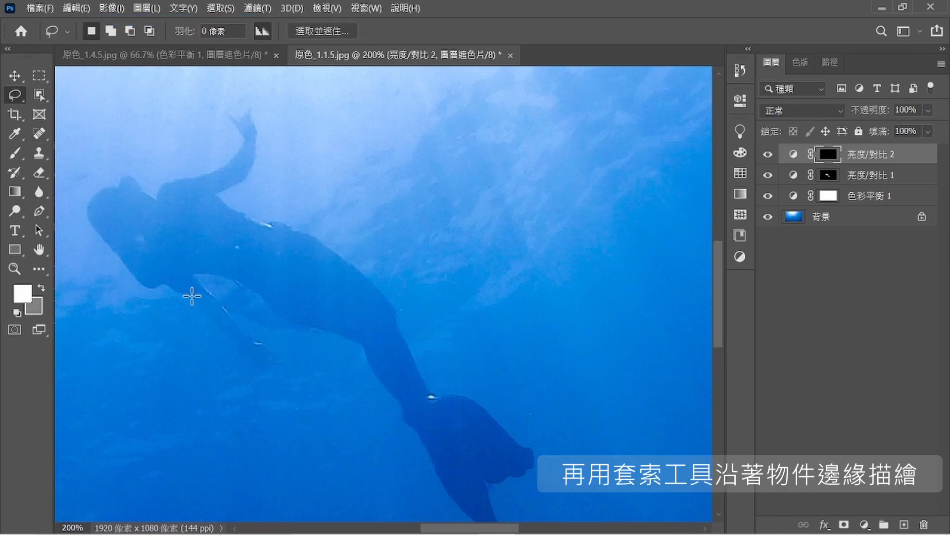
mouse_move(205, 295)
left_mouse_down()
mouse_move(283, 358)
mouse_move(254, 361)
mouse_move(190, 296)
left_mouse_up()
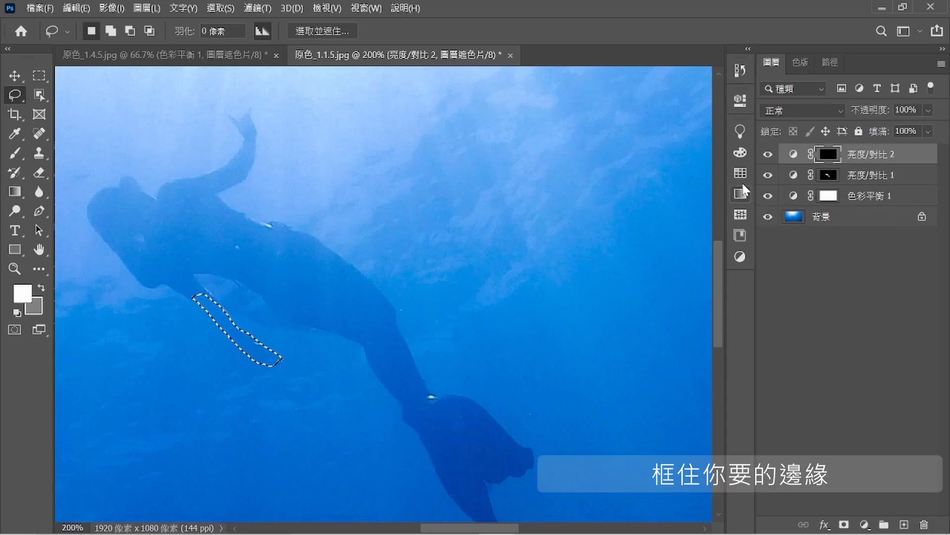
left_click(740, 152)
left_click(670, 128)
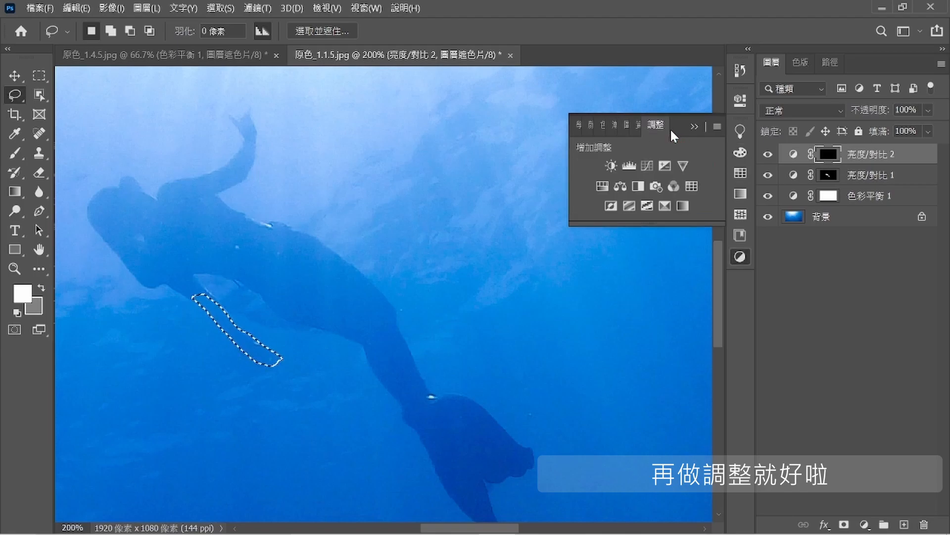
left_click(611, 164)
left_click_drag(689, 172, 647, 176)
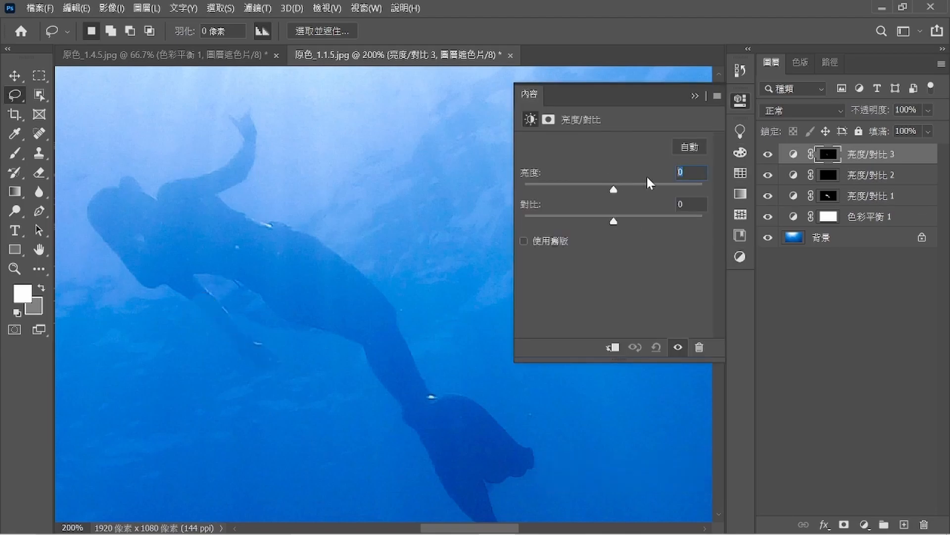
type("-11")
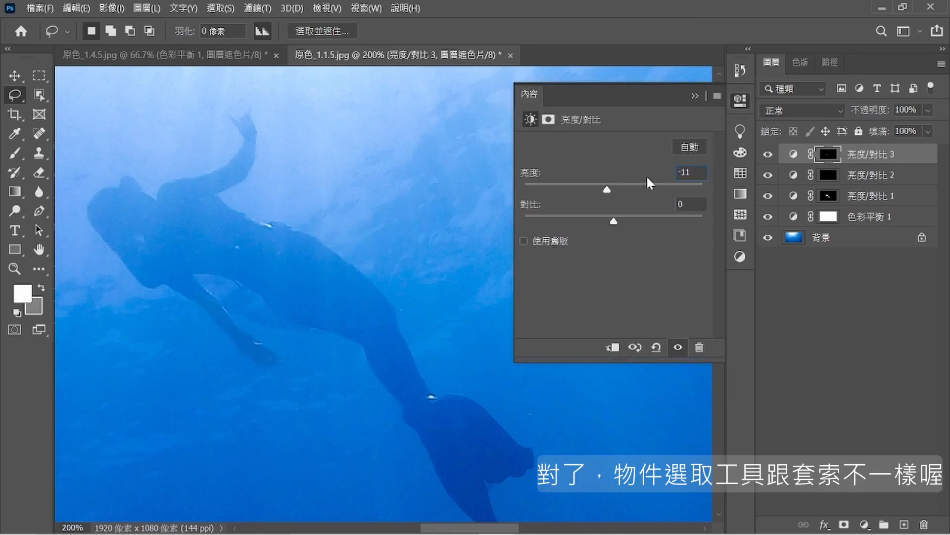
type("32")
key("Return")
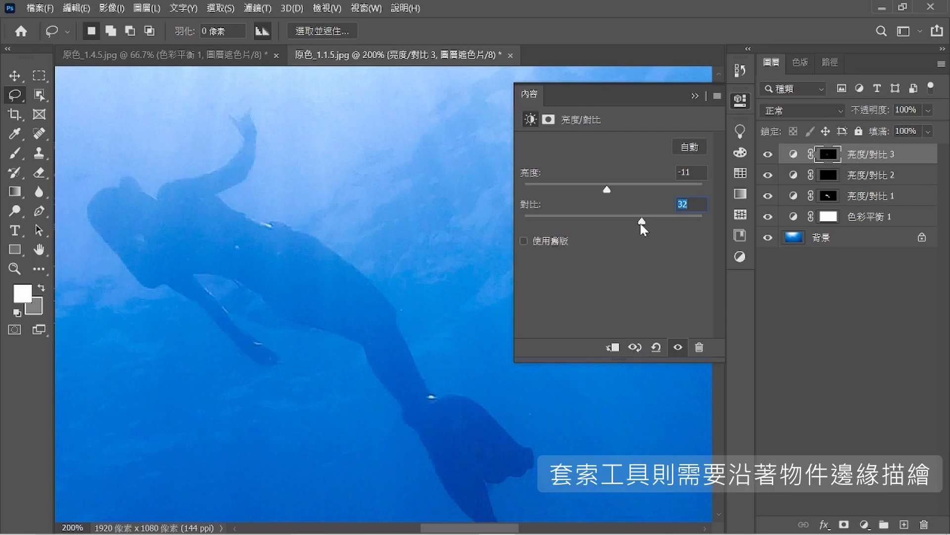
Fine-tune the lowered arm's adjustment to brightness -12 and contrast 35, and check the result at 100% and in the whole image.
left_click_drag(642, 222, 640, 222)
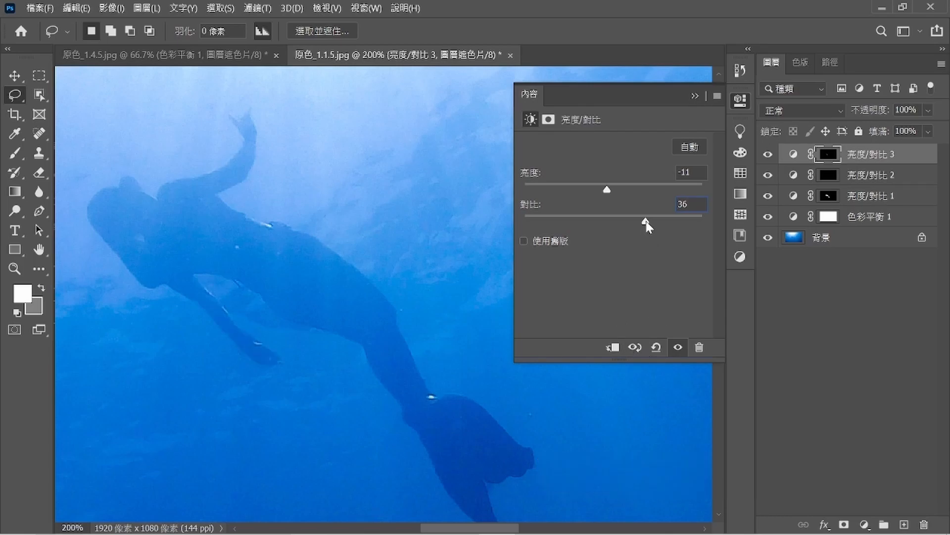
left_click(635, 347)
left_click_drag(607, 189, 608, 192)
left_click(635, 347)
left_click(327, 8)
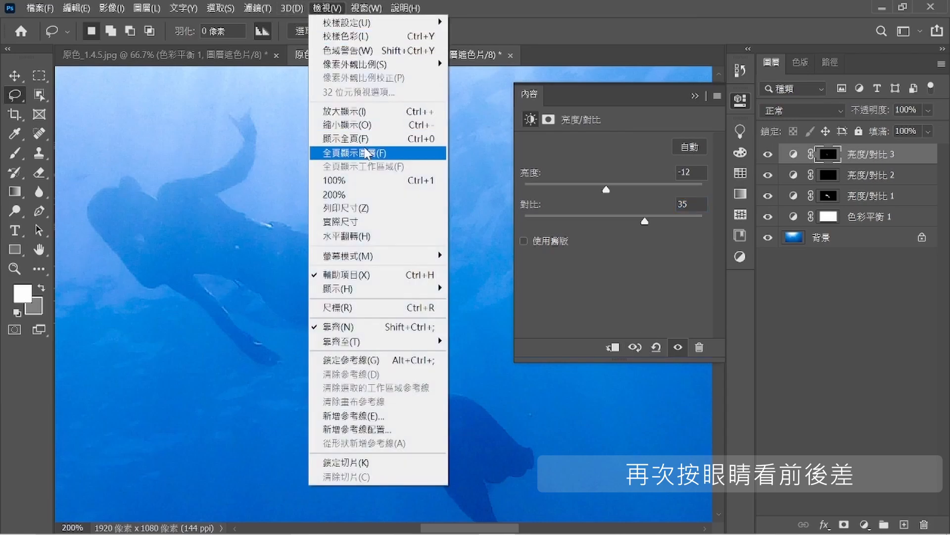
left_click(369, 181)
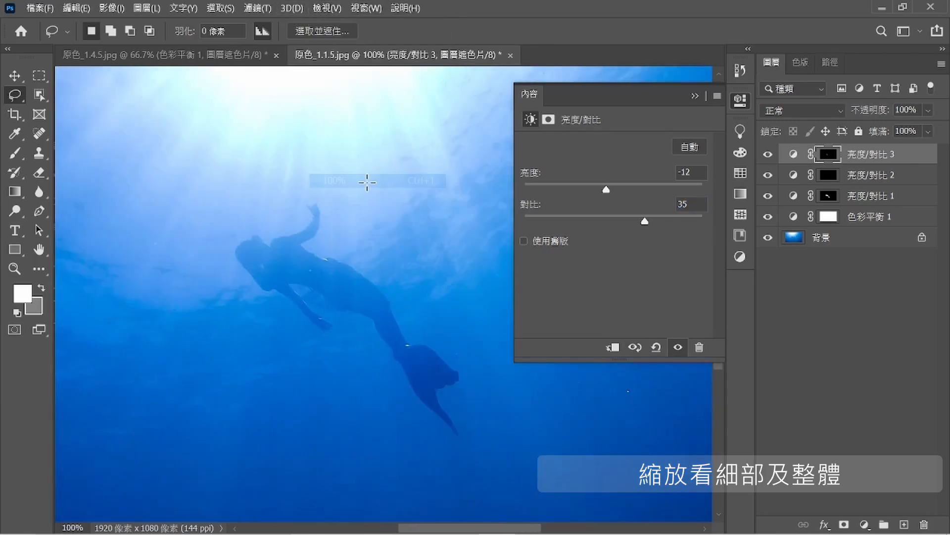
left_click(327, 7)
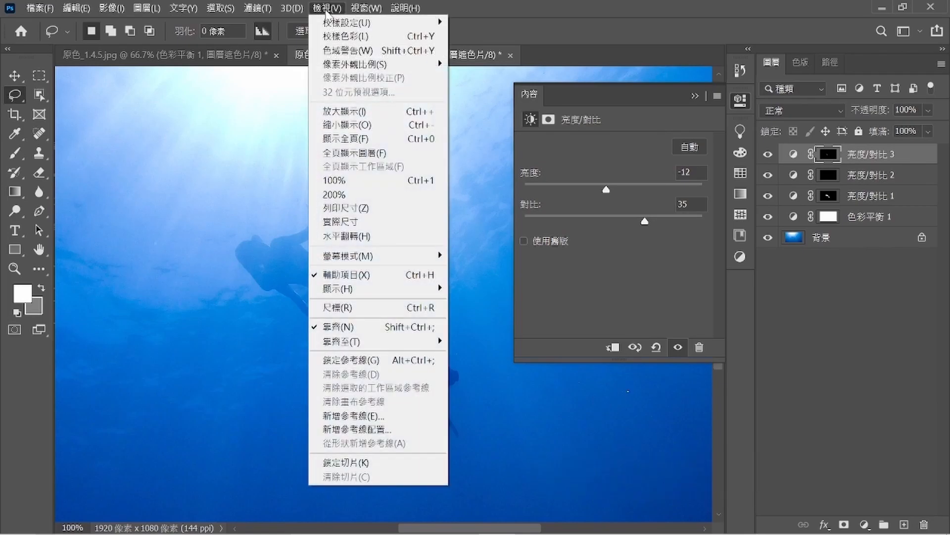
left_click(342, 137)
left_click(696, 95)
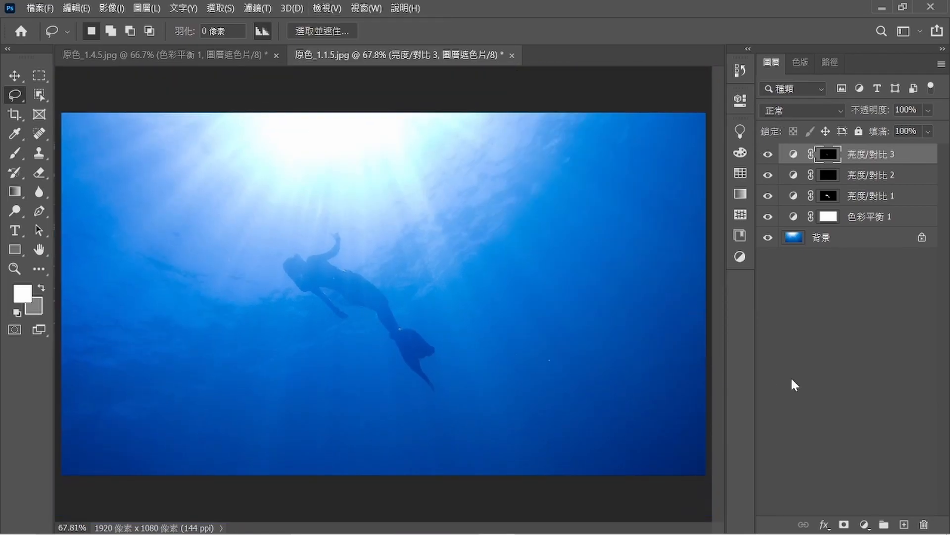
Save the corrected photo under the name TEST 2 in JPEG format.
left_click(26, 7)
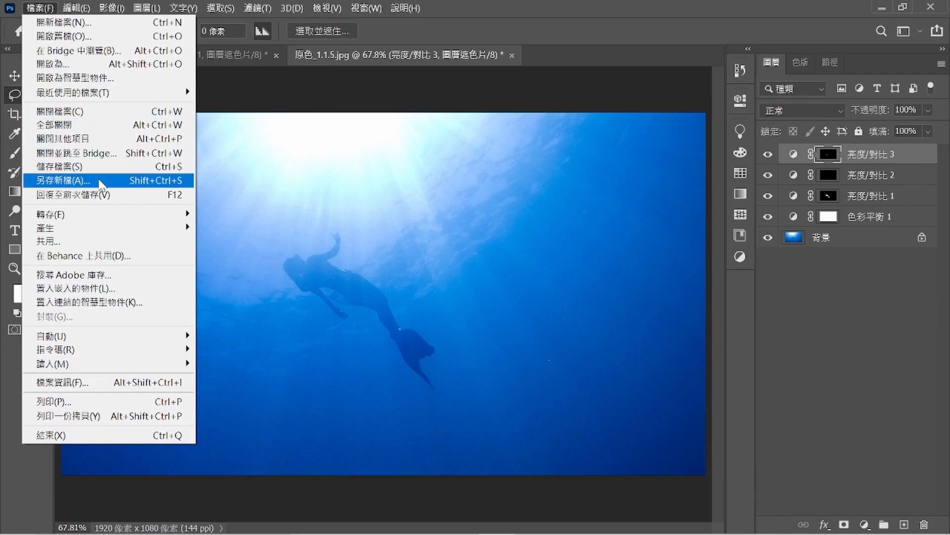
left_click(102, 181)
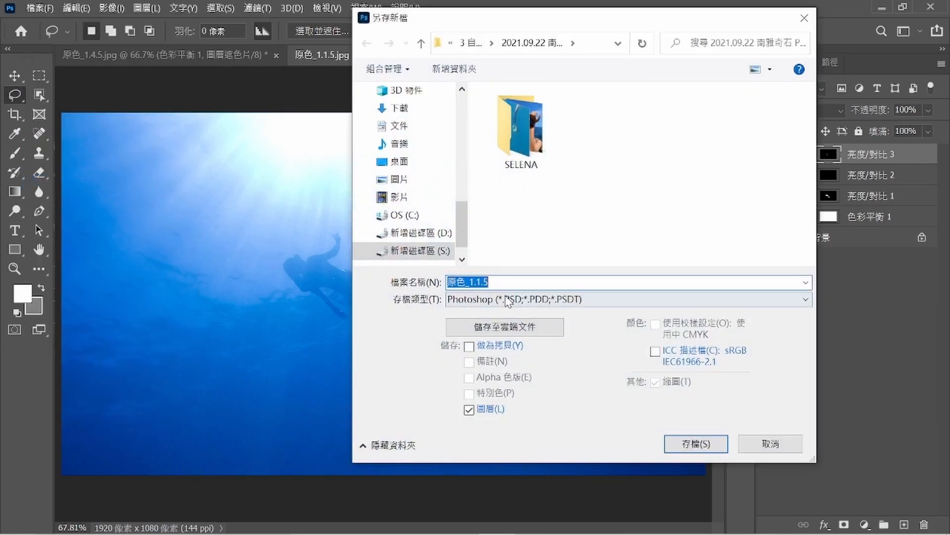
left_click(507, 299)
left_click(499, 150)
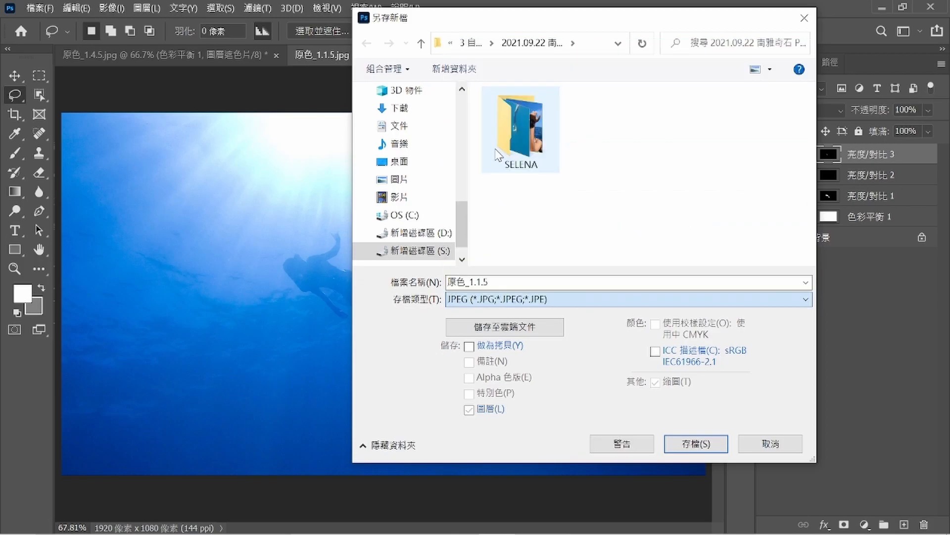
left_click_drag(493, 282, 404, 292)
key("BackSpace")
key("BackSpace")
type("TE")
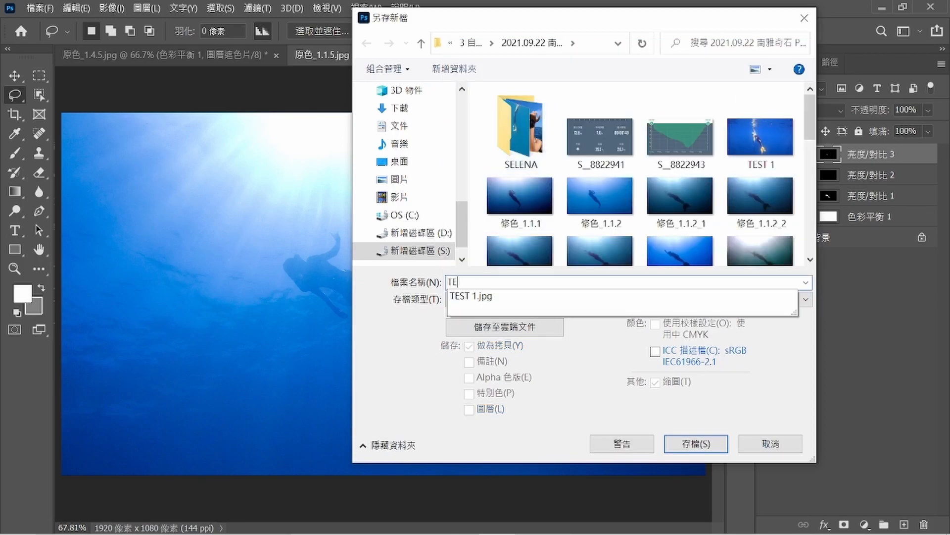
type("ST 2")
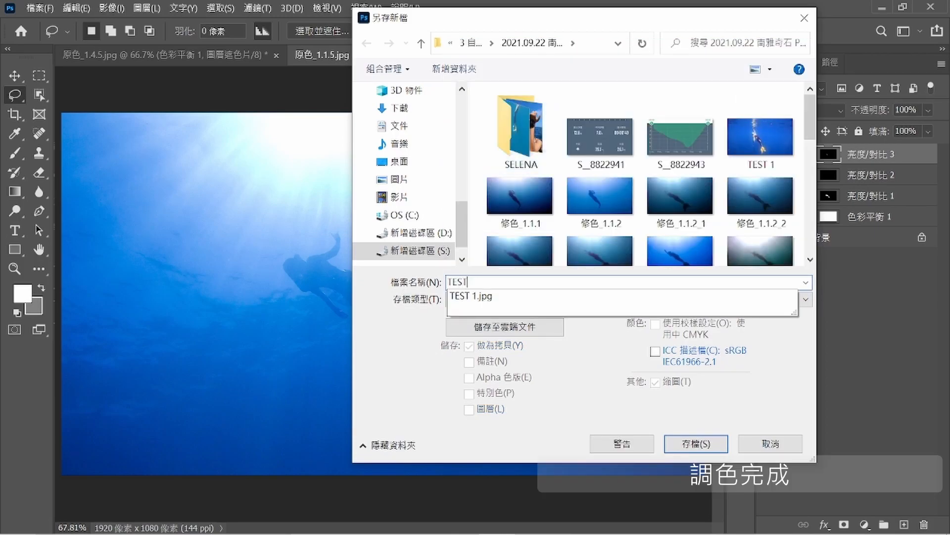